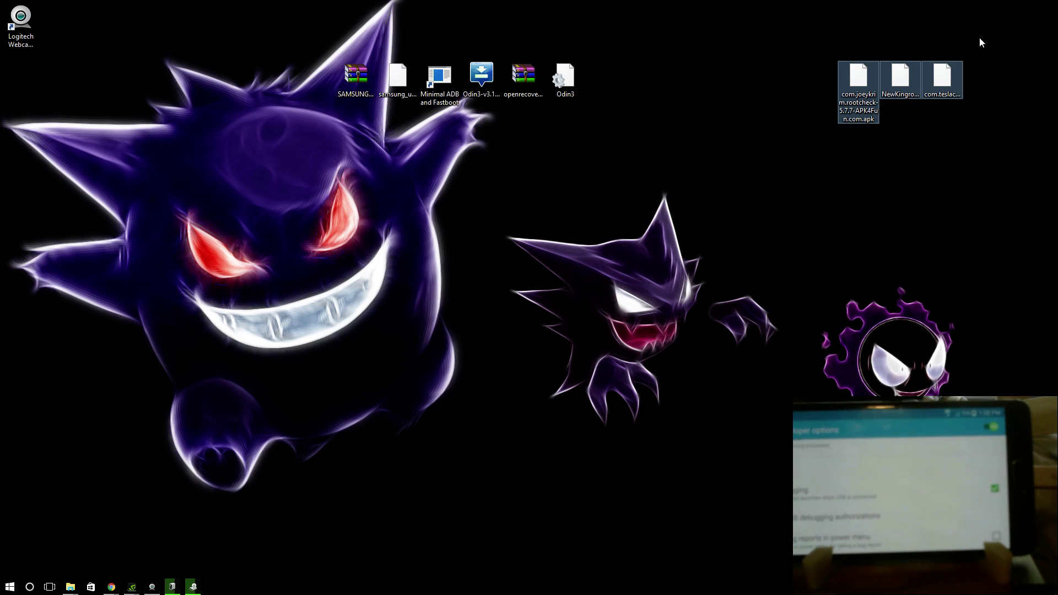
click(152, 587)
click(899, 261)
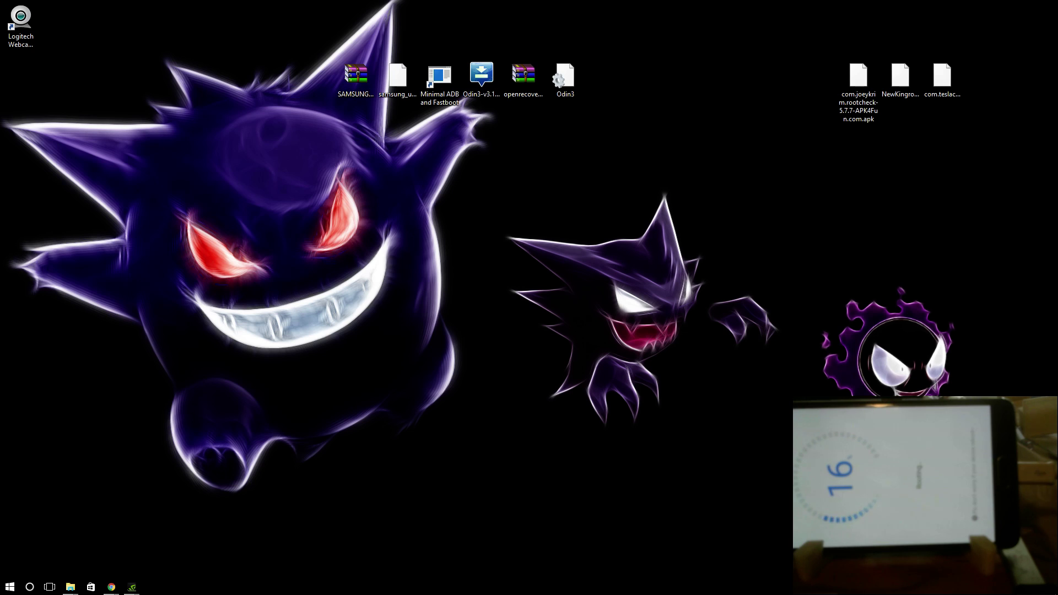
click(1025, 587)
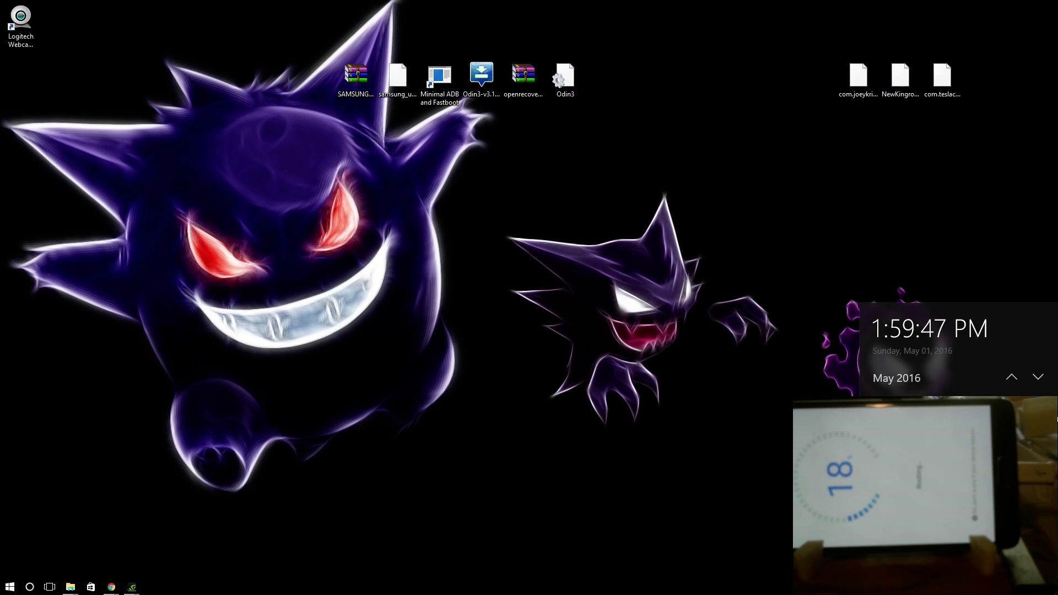
click(1023, 243)
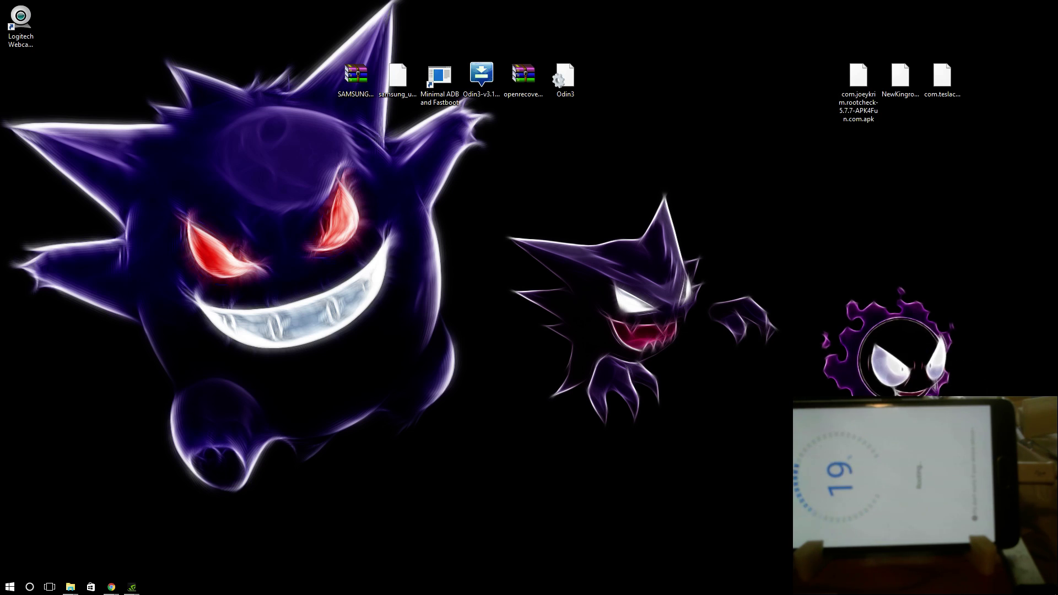
key(alt+z)
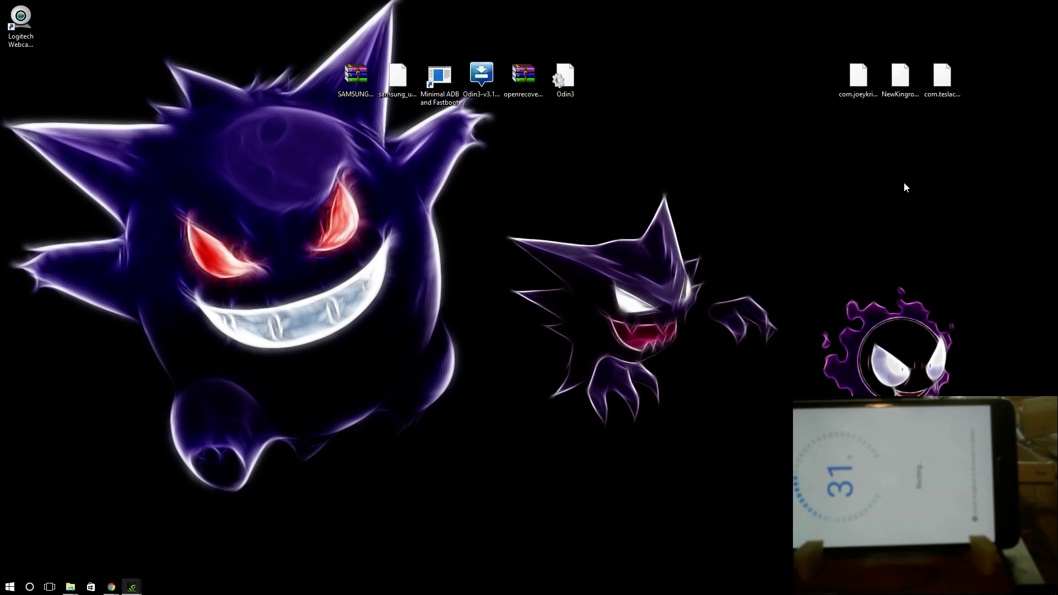
click(897, 95)
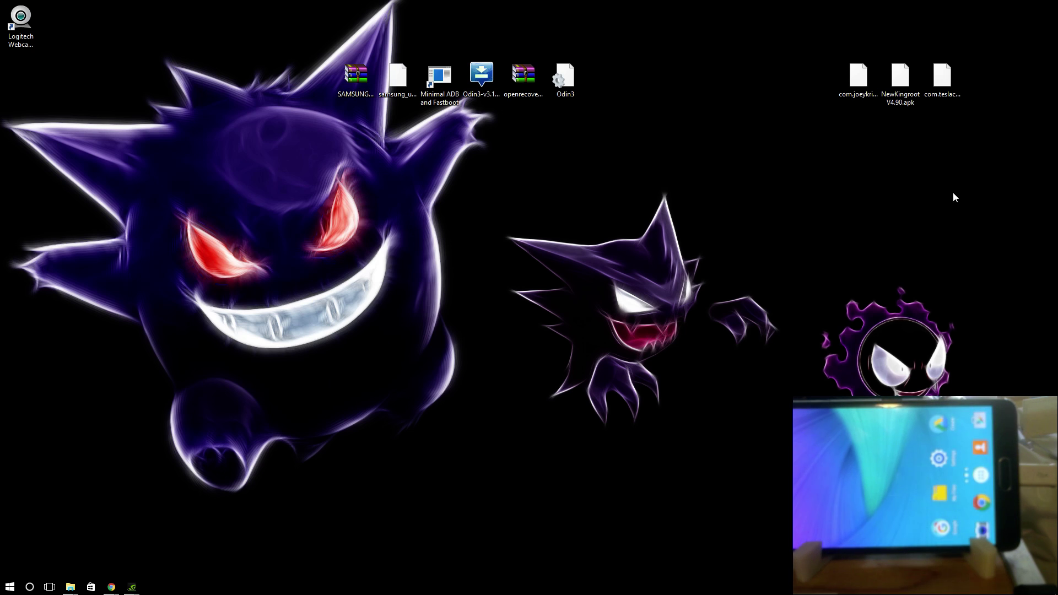
Step: Move the samsung_unlock_n4-2 file from the desktop into the Minimal ADB and Fastboot program folder, granting administrator permission
right_click(436, 80)
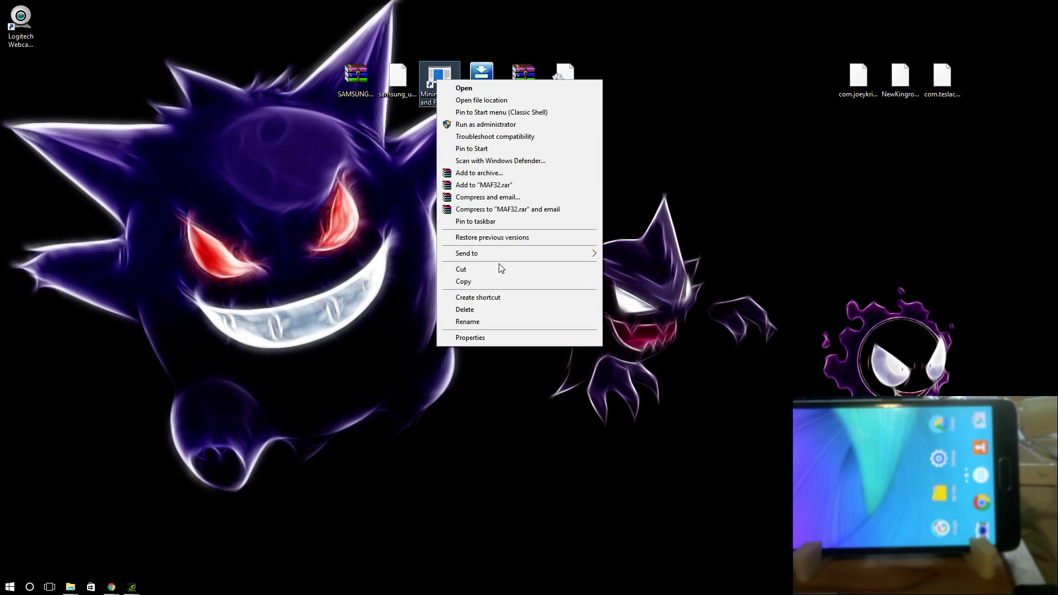
click(471, 102)
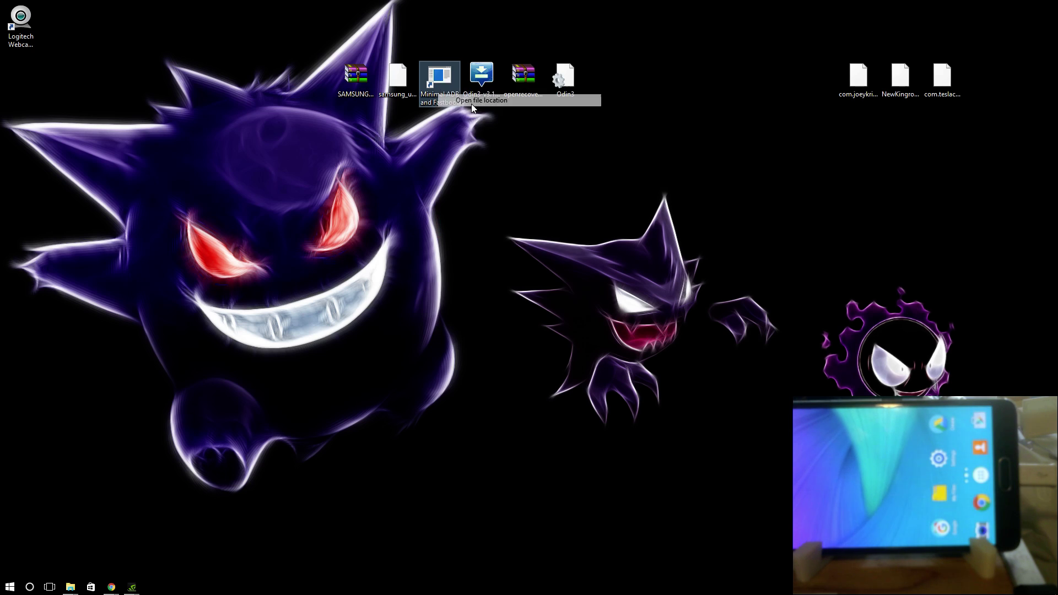
click(396, 82)
drag(393, 72, 565, 245)
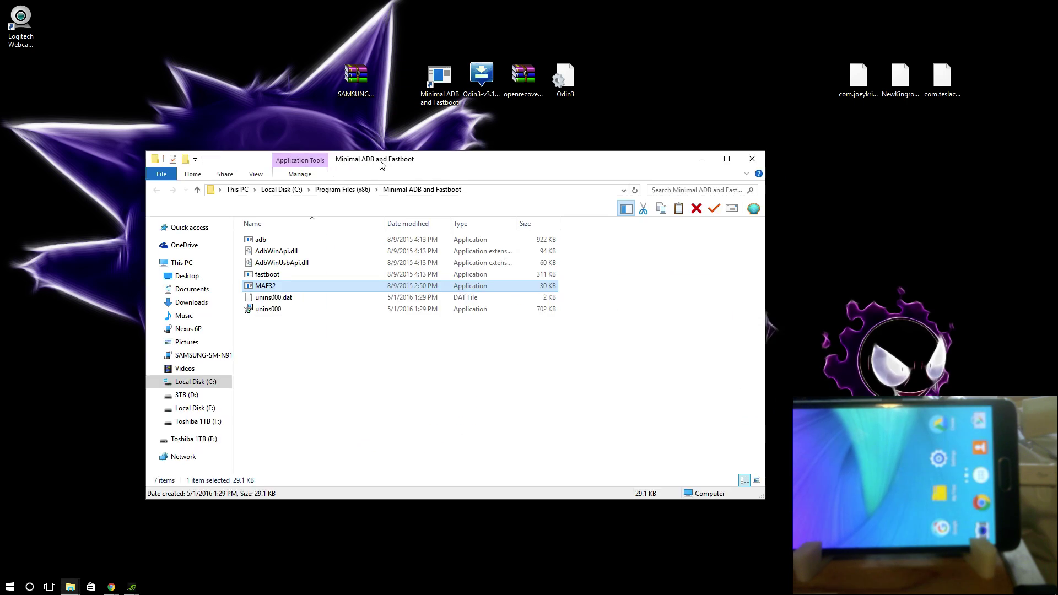
drag(485, 261, 543, 249)
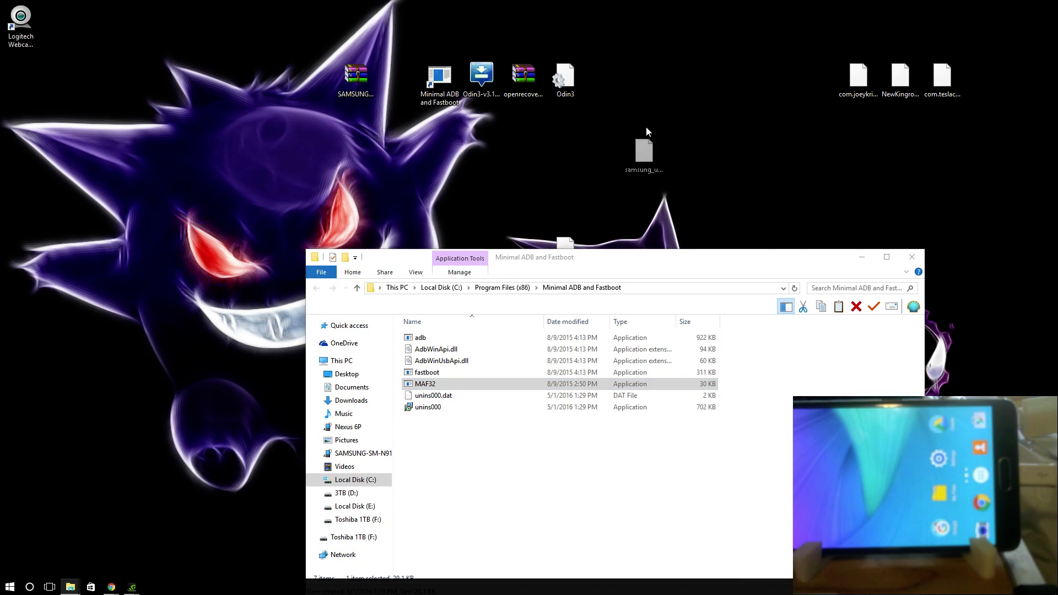
drag(647, 128, 502, 469)
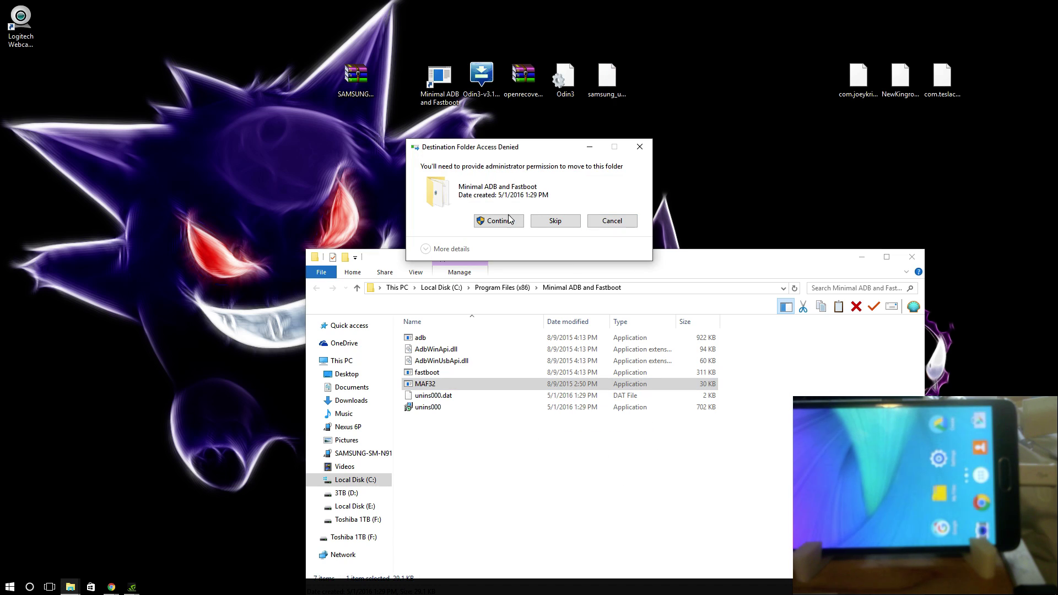
click(502, 225)
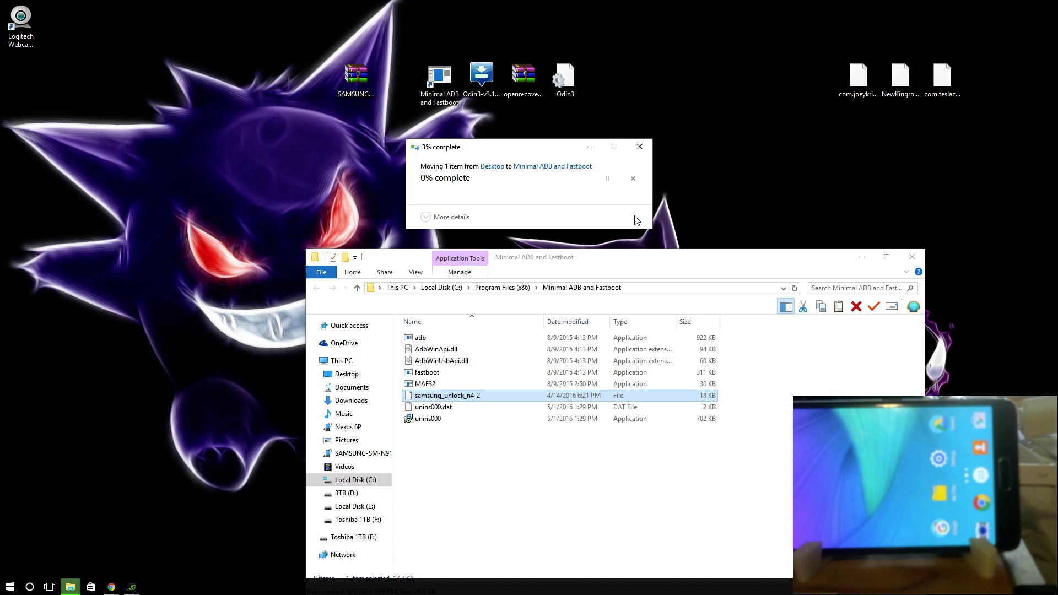
click(861, 257)
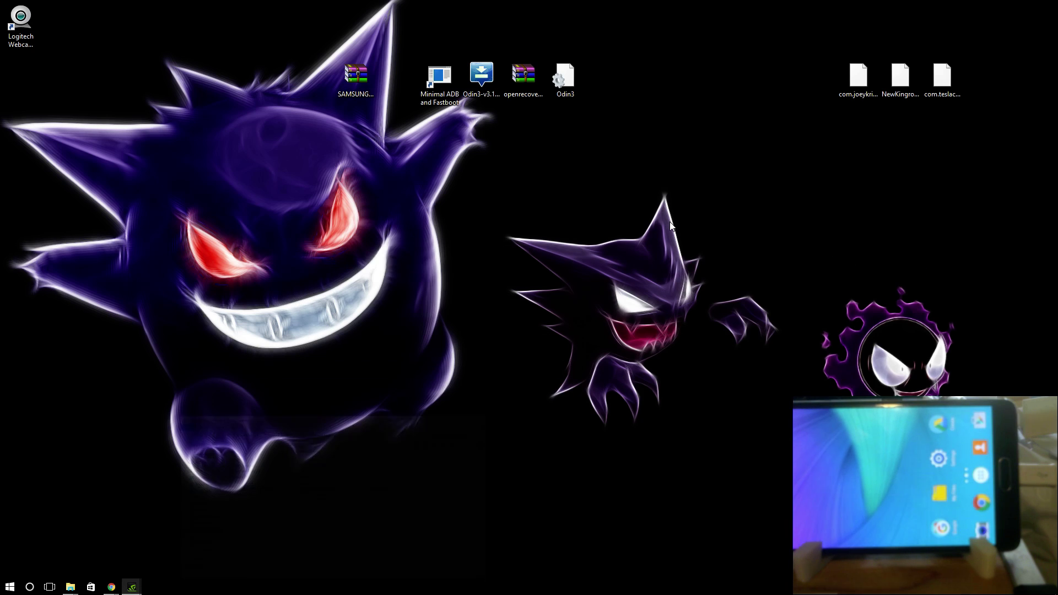
Step: Run Minimal ADB and Fastboot as administrator, closing the command window started without elevated rights
double_click(446, 88)
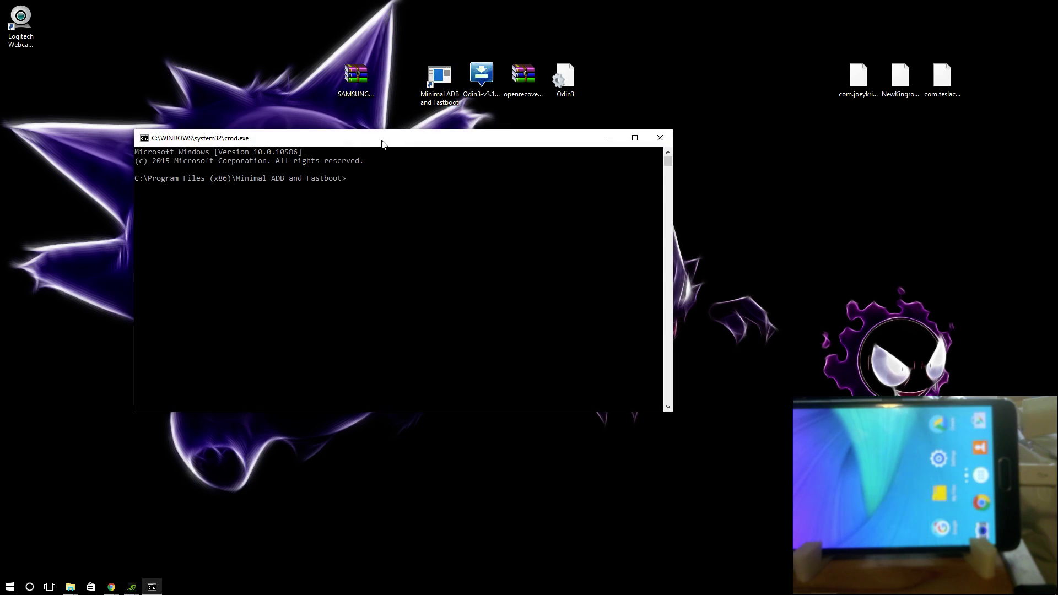
click(660, 138)
right_click(444, 81)
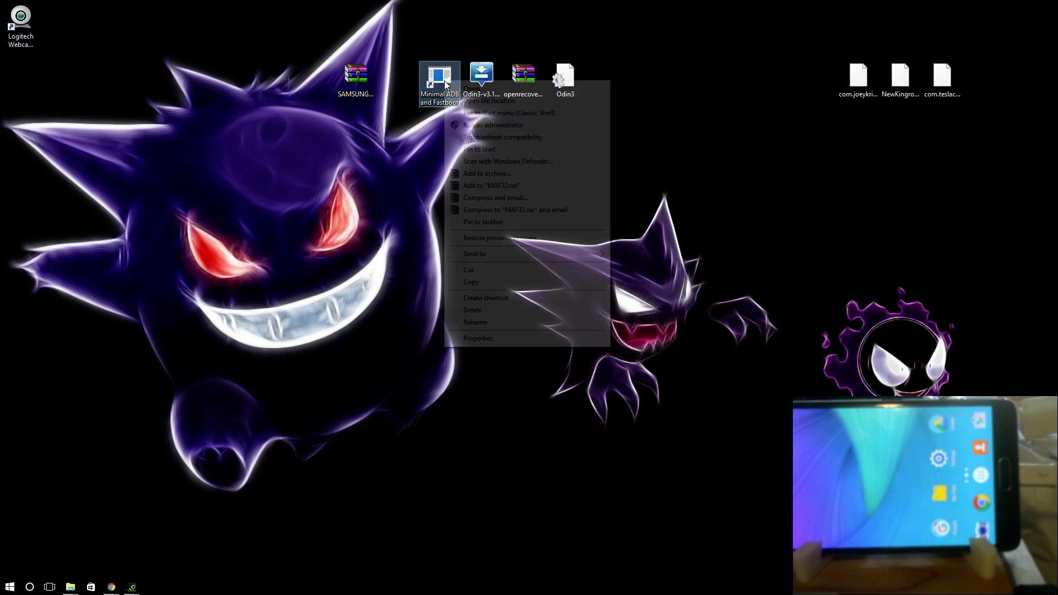
click(504, 128)
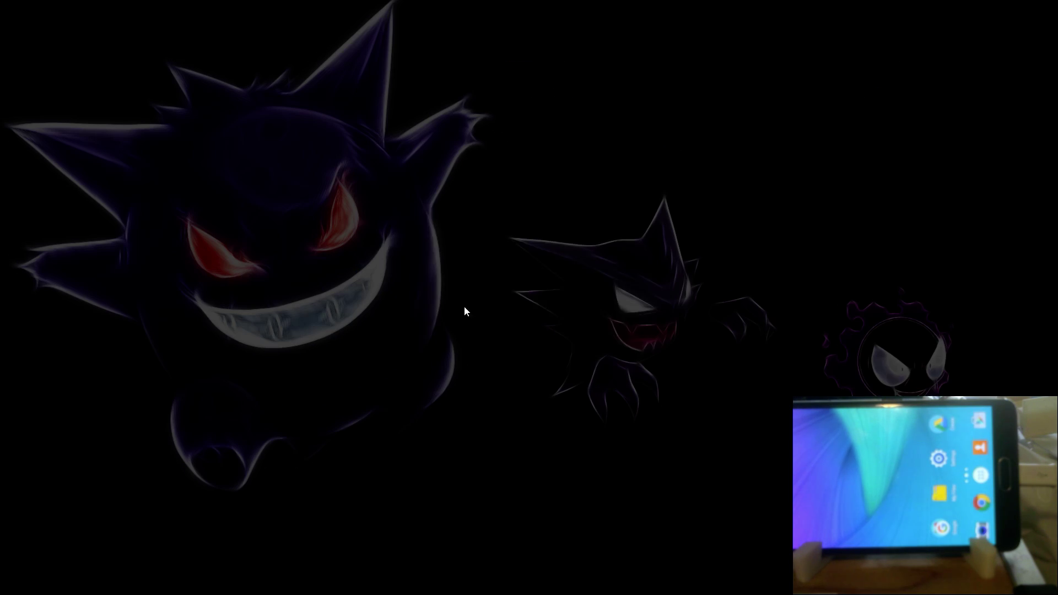
click(577, 313)
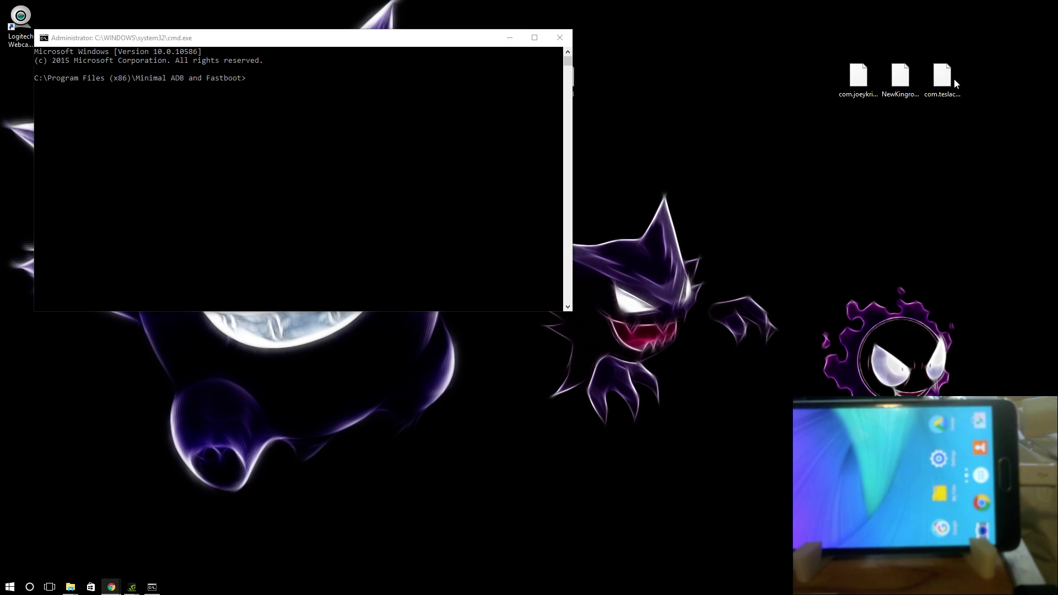
click(432, 129)
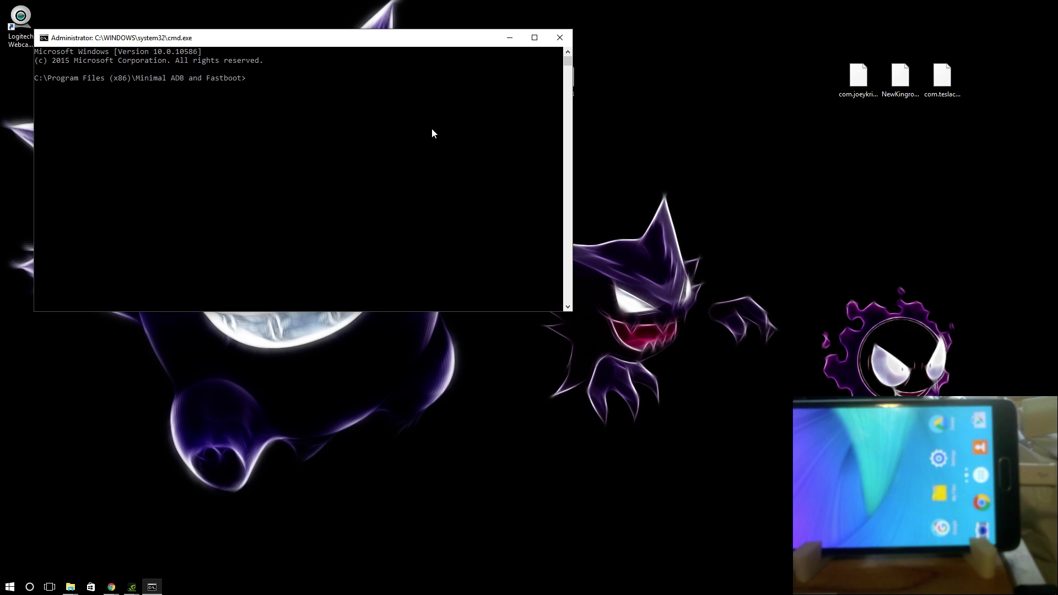
Step: Check the phone's ADB connection and authorization by running adb devices three times
text(adb device)
text(s)
key(Return)
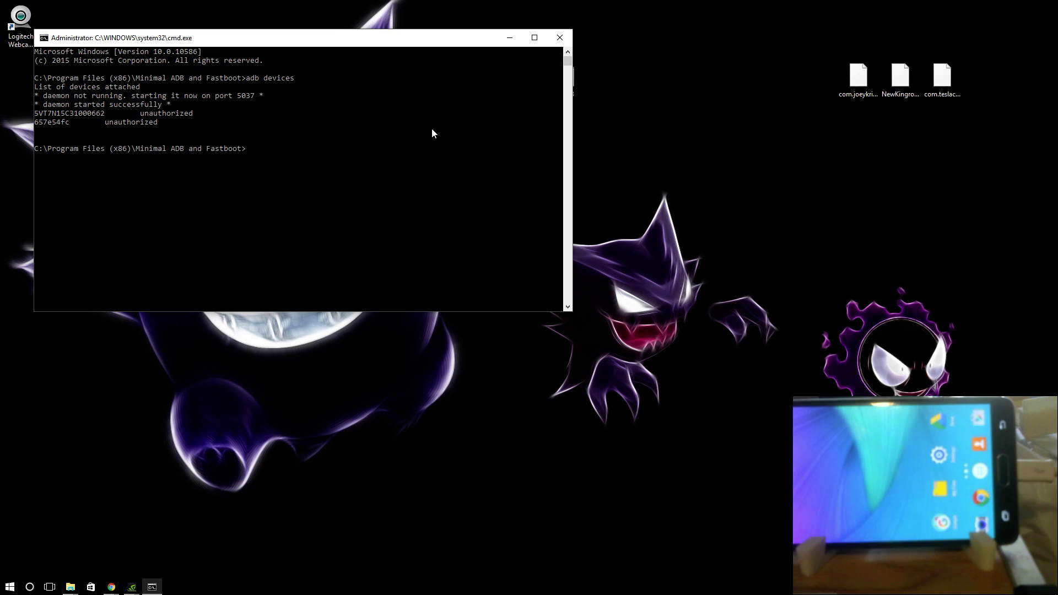
text(adb  devices)
key(Return)
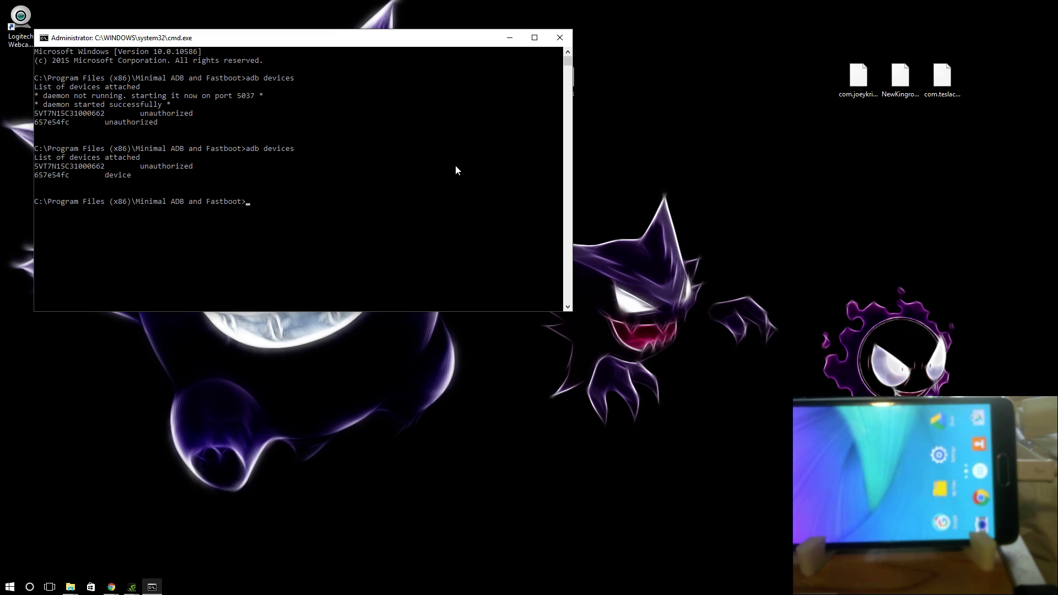
text(adb devices)
key(Return)
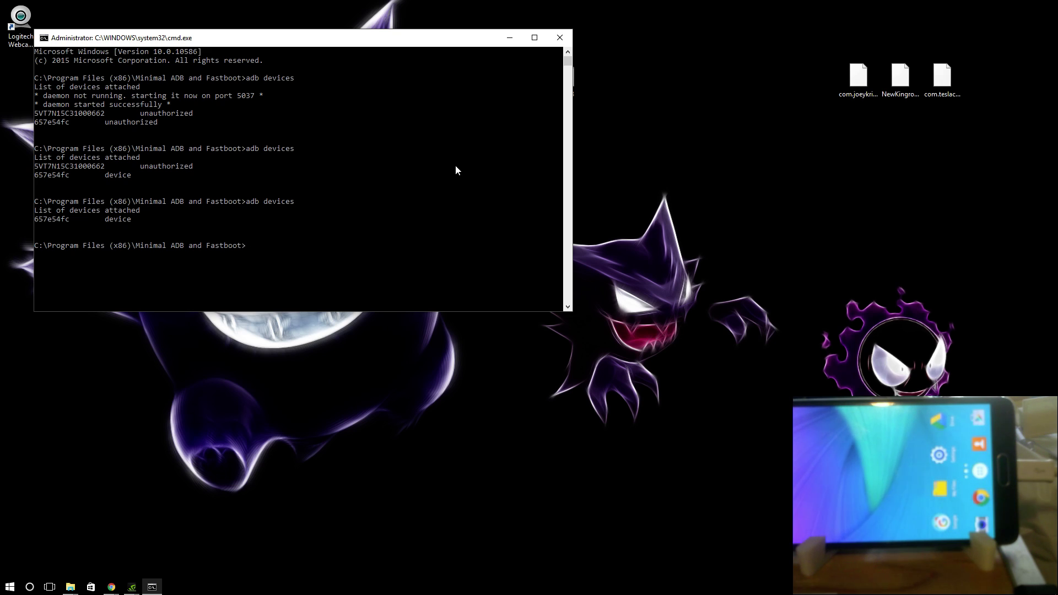
Step: Enter an adb push command for the samsung_unlock_n4-2 file
text(adb push samsung)
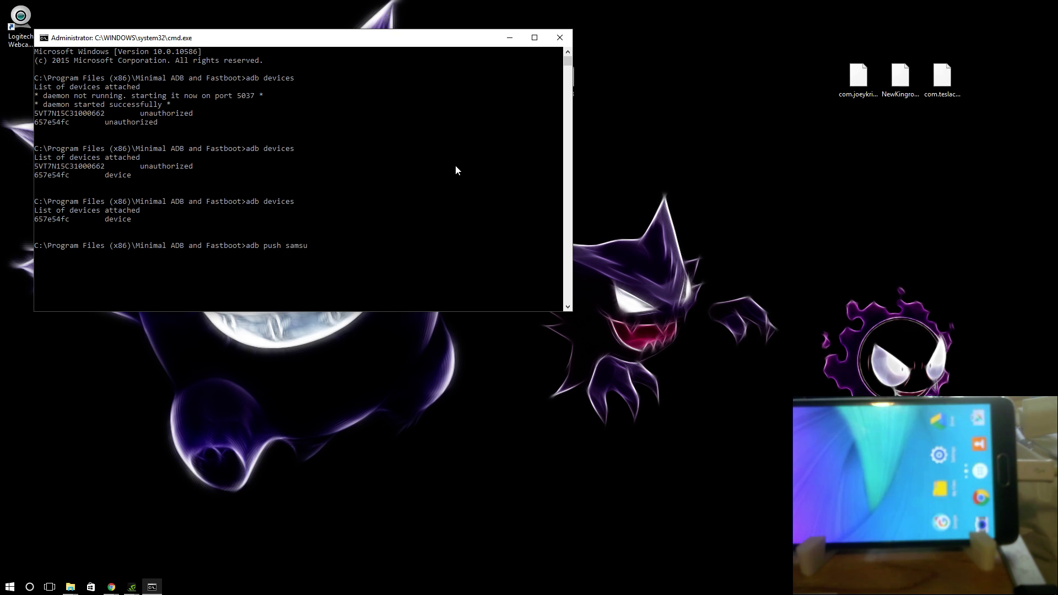
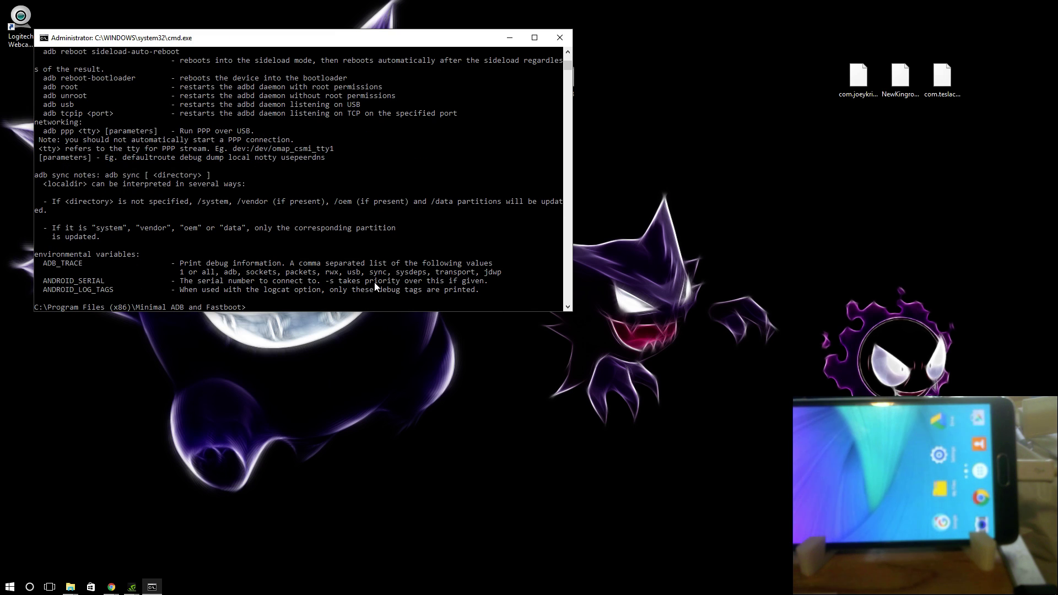
Step: Open an adb shell, switch to root with su, and change to the /data/local/tmp/ directory
text(adb shell)
key(Return)
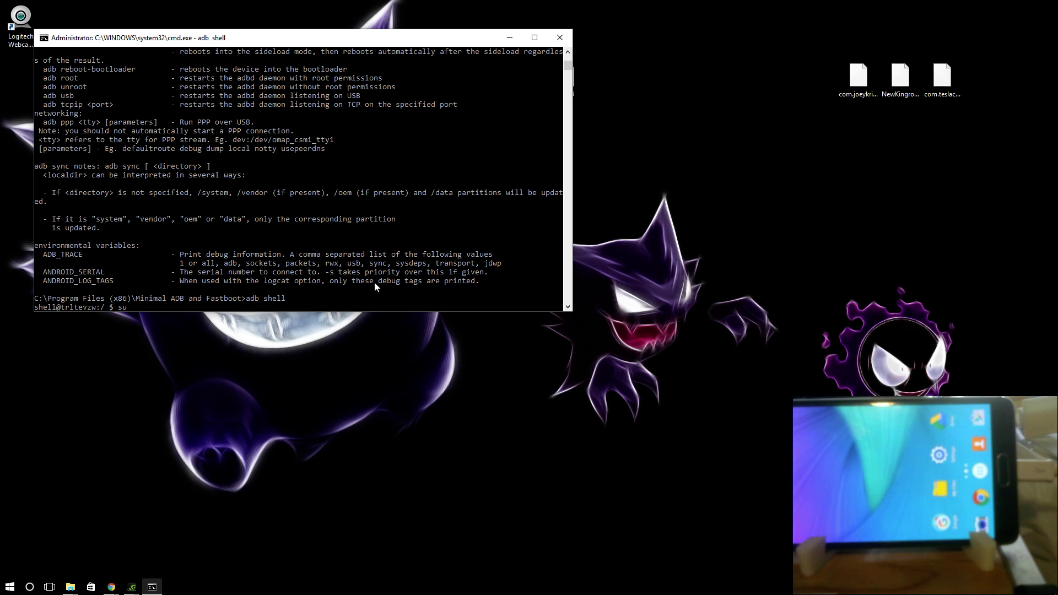
text(su)
key(Return)
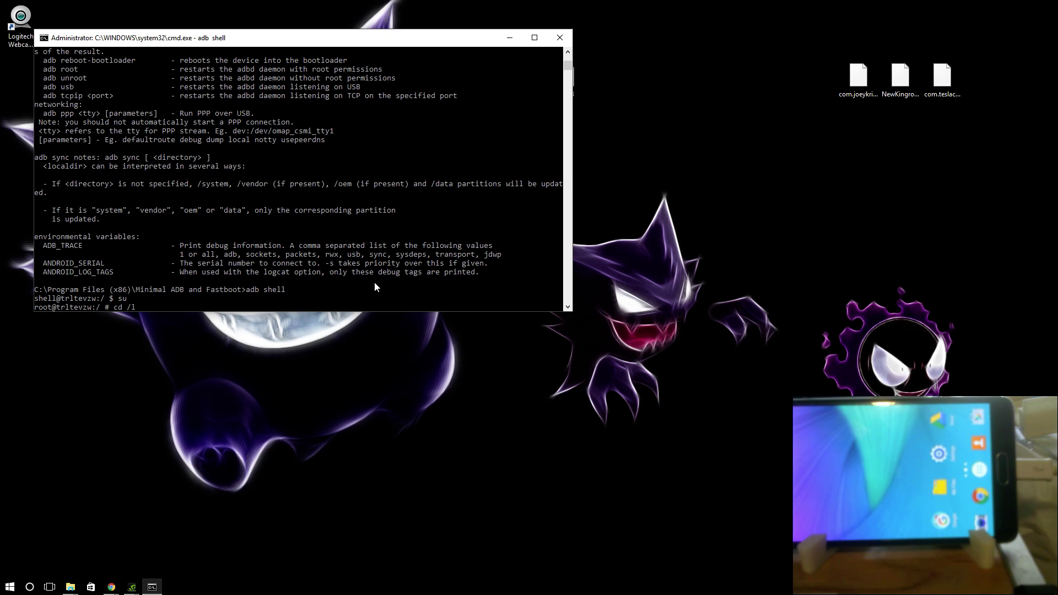
key(BackSpace)
text(data/local/tmp/)
key(Return)
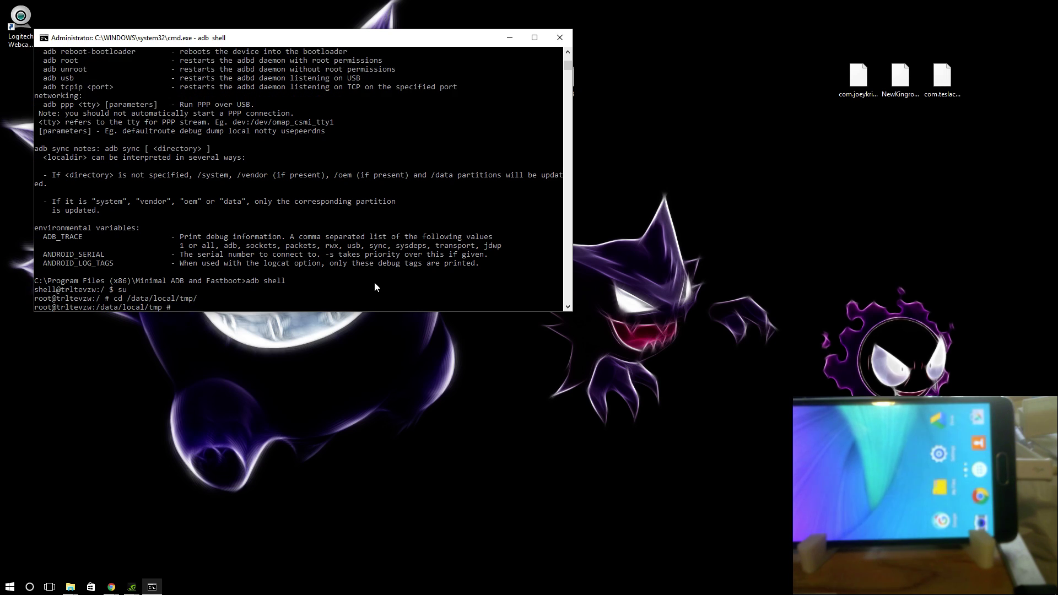
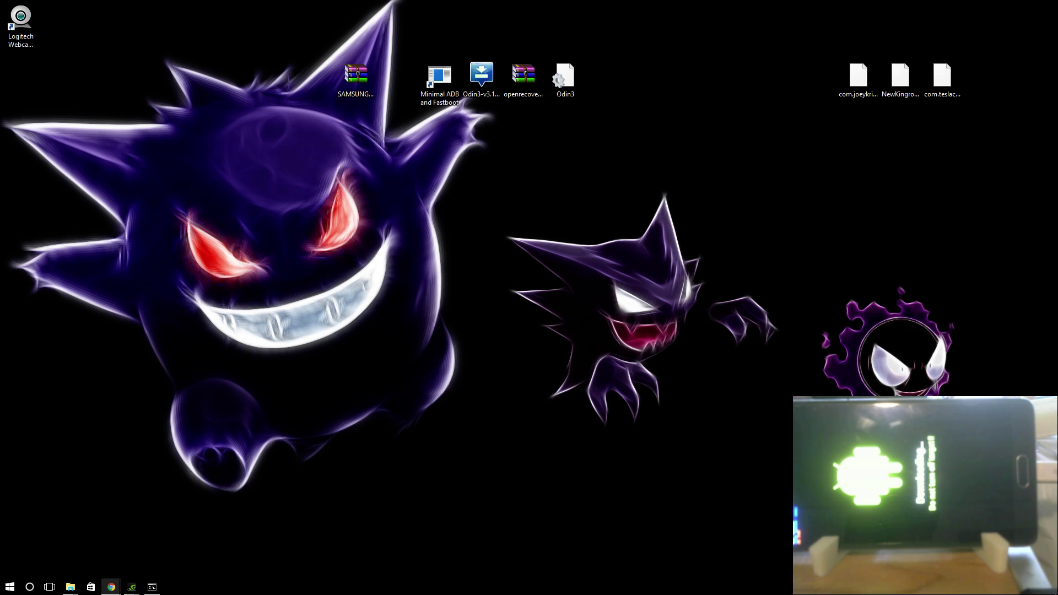
Step: Launch Odin3-v3.10.6 from the desktop and allow it to make changes to the PC
right_click(480, 83)
click(509, 100)
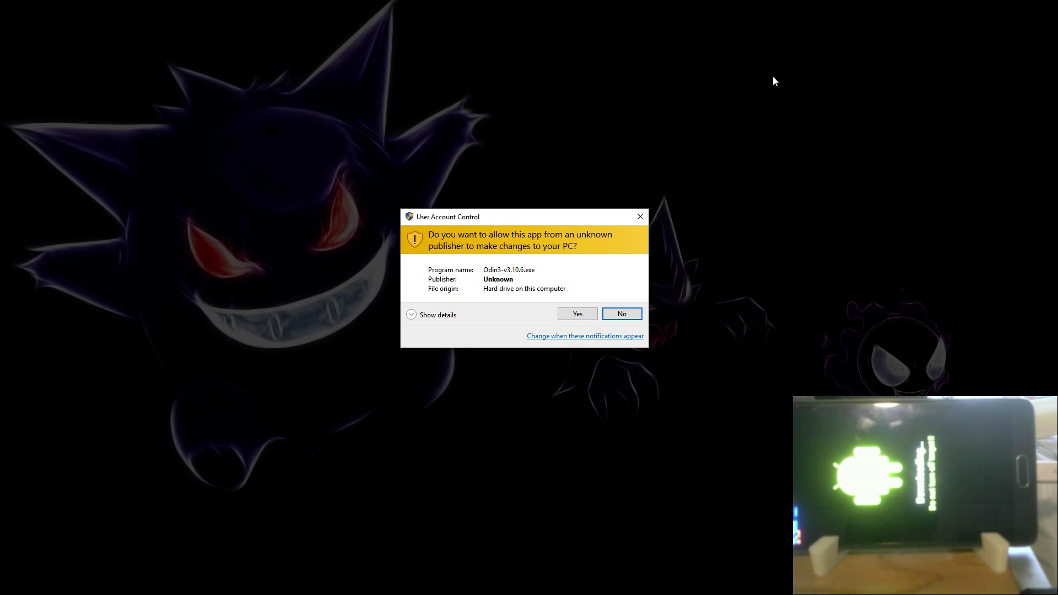
click(592, 317)
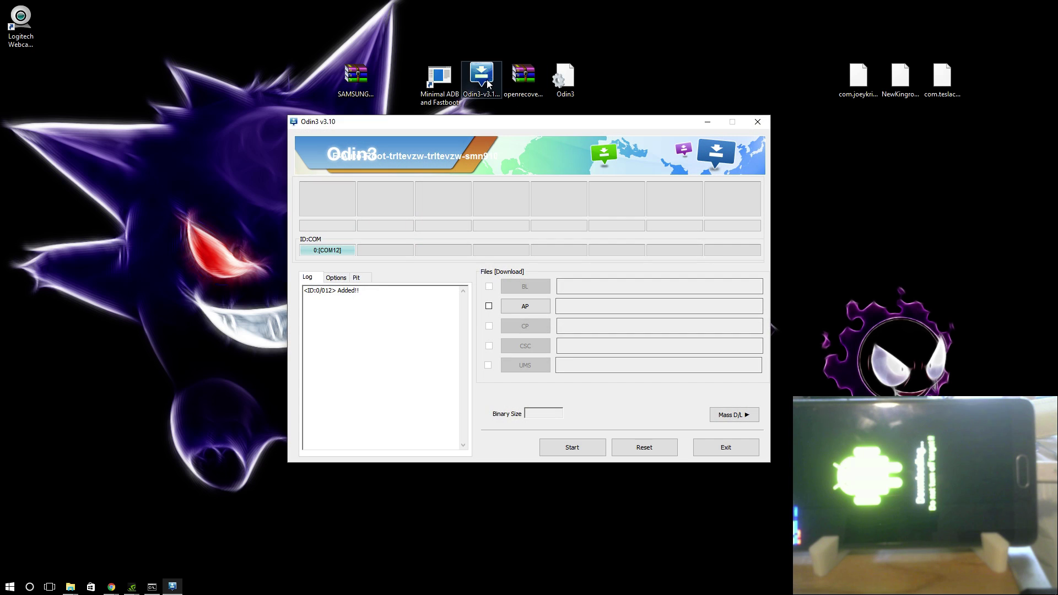
click(487, 83)
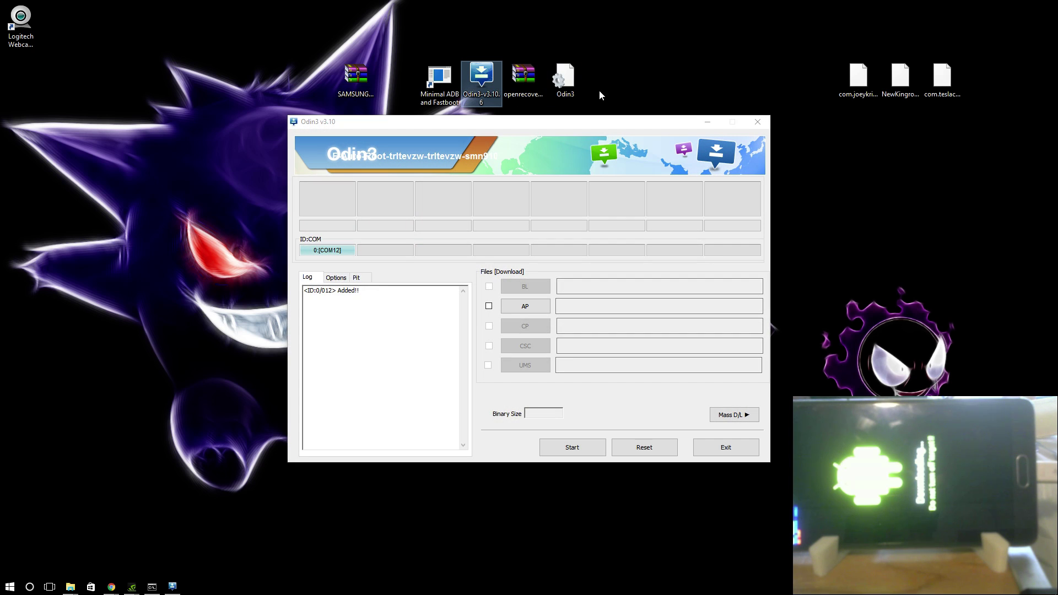
Step: Load openrecovery-twrp-2.8.5.0-trltevzw.img.tar from the Desktop as the AP file and start flashing it to the phone
click(520, 313)
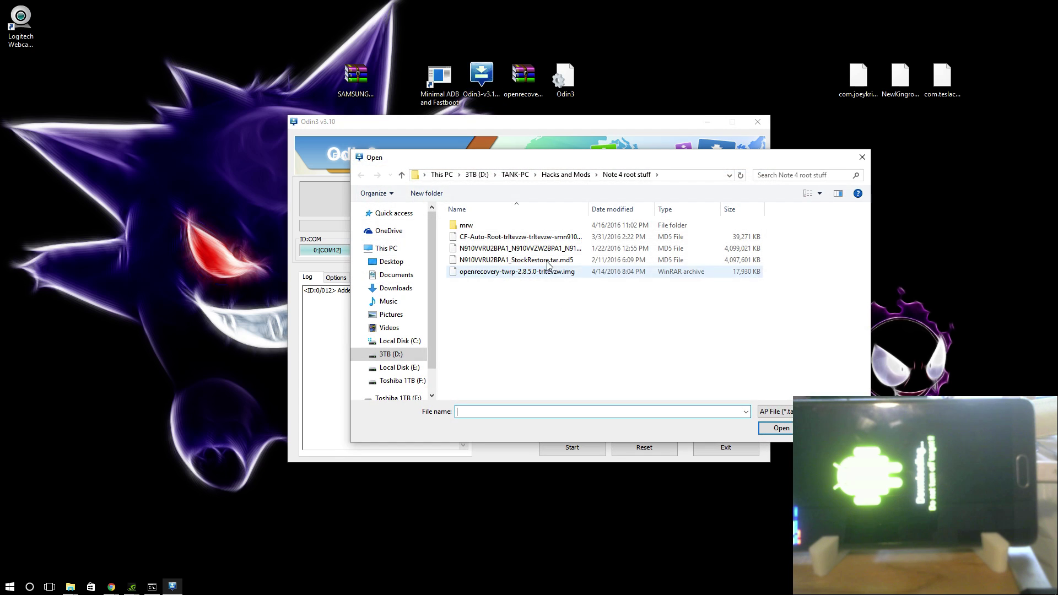
click(399, 258)
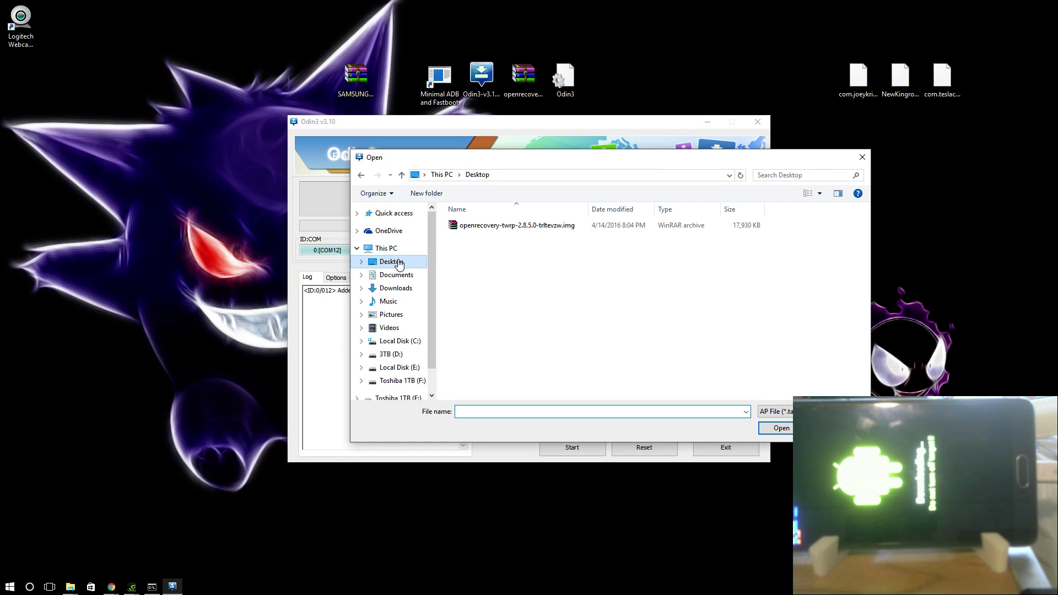
double_click(532, 226)
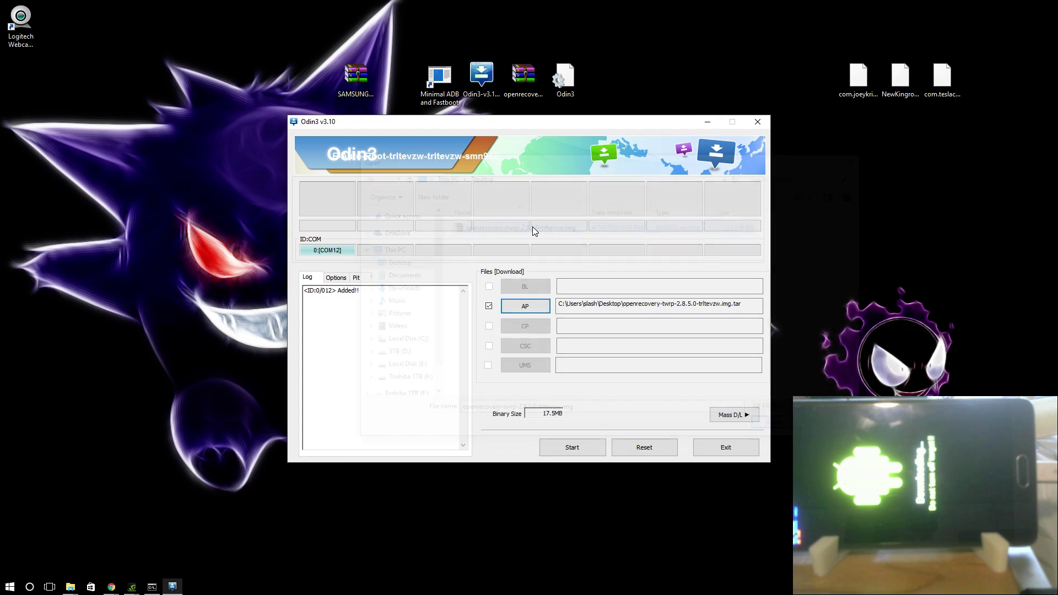
click(587, 451)
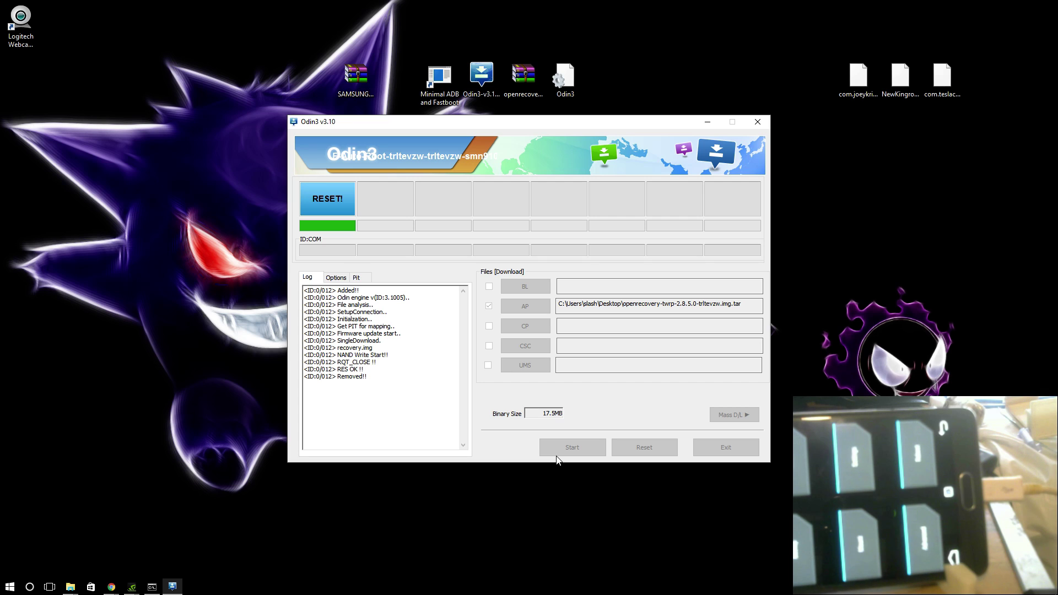
Step: Open a File Explorer window and launch Computer Management for This PC
right_click(71, 588)
click(41, 530)
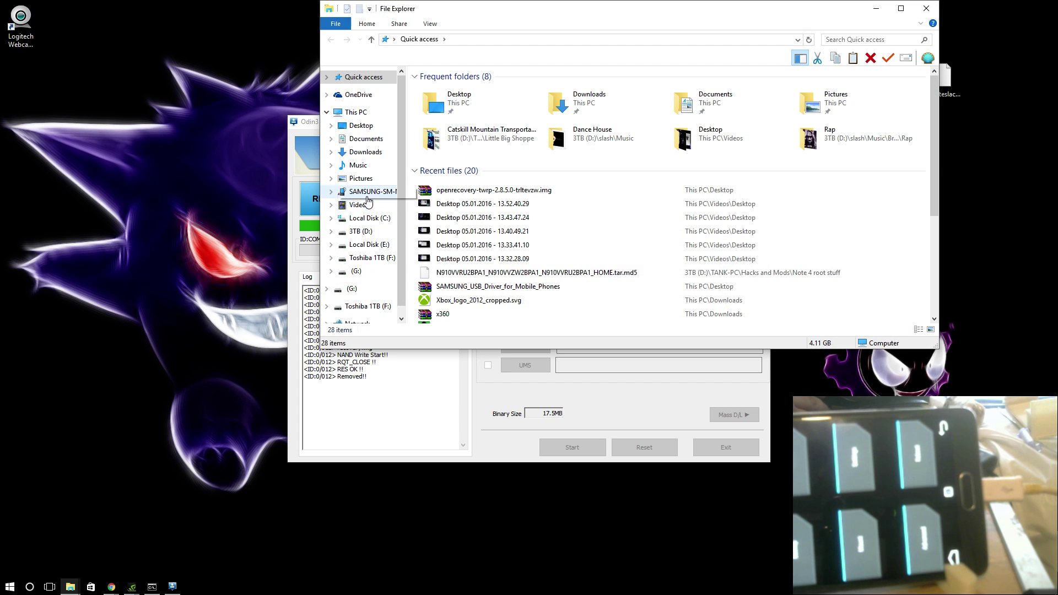
right_click(359, 114)
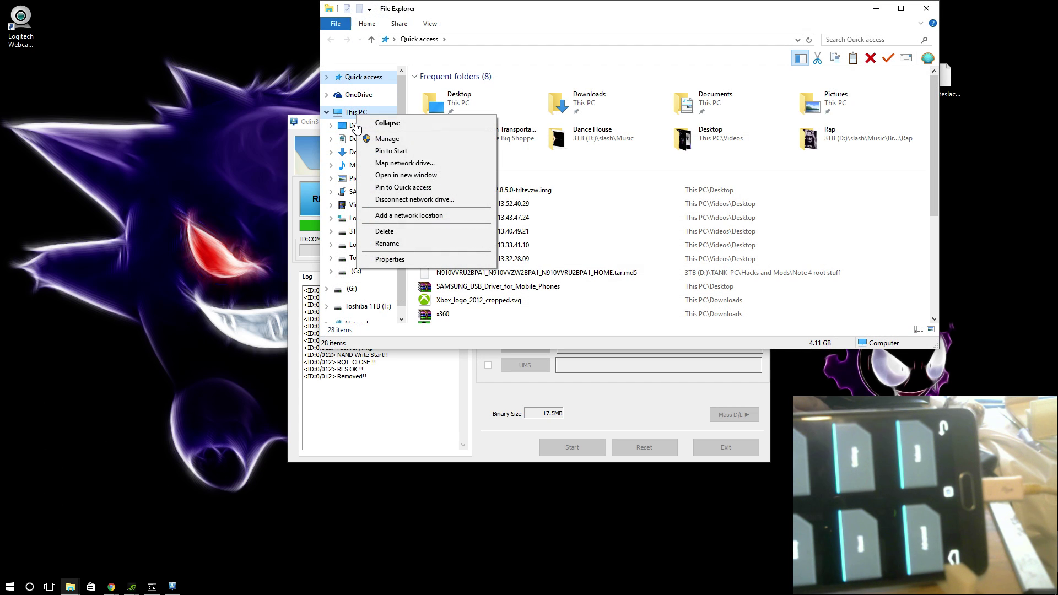
click(397, 142)
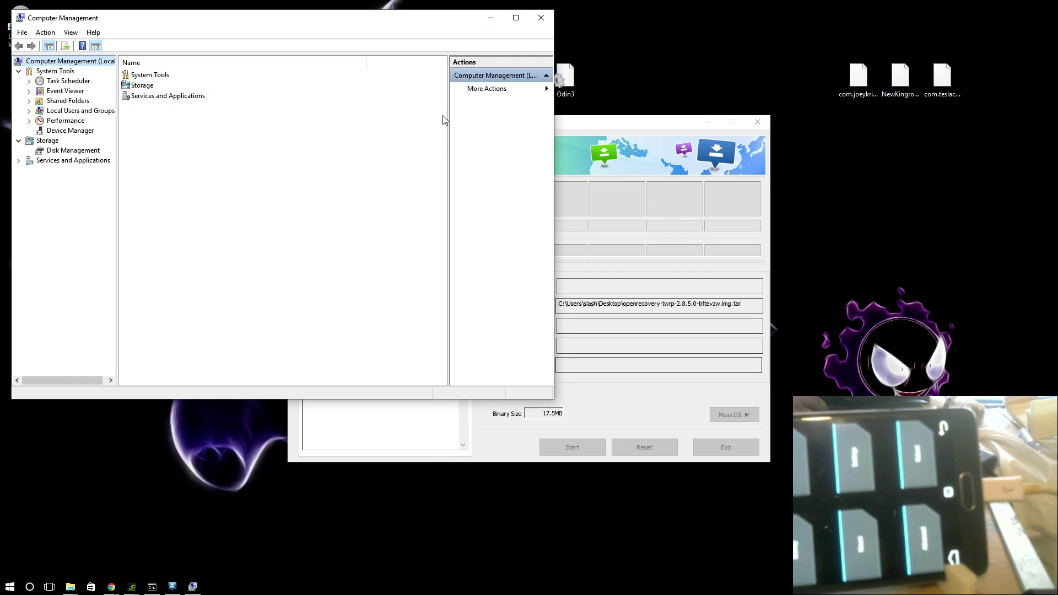
Step: Open Disk Management under Storage, minimize Odin, and bring the removable Disk 4 into view
double_click(143, 86)
double_click(161, 76)
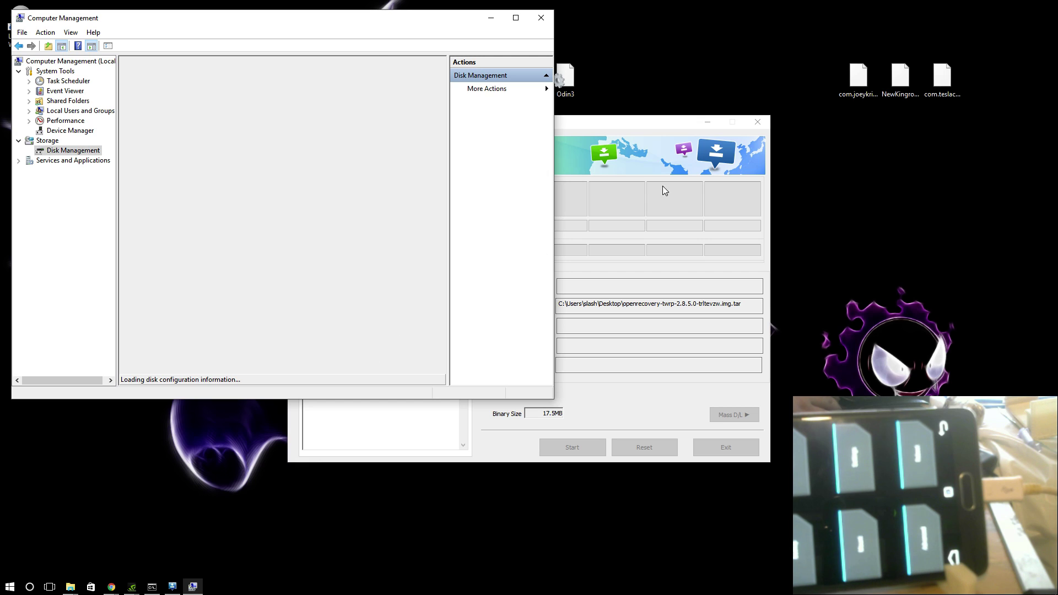
click(708, 122)
click(418, 252)
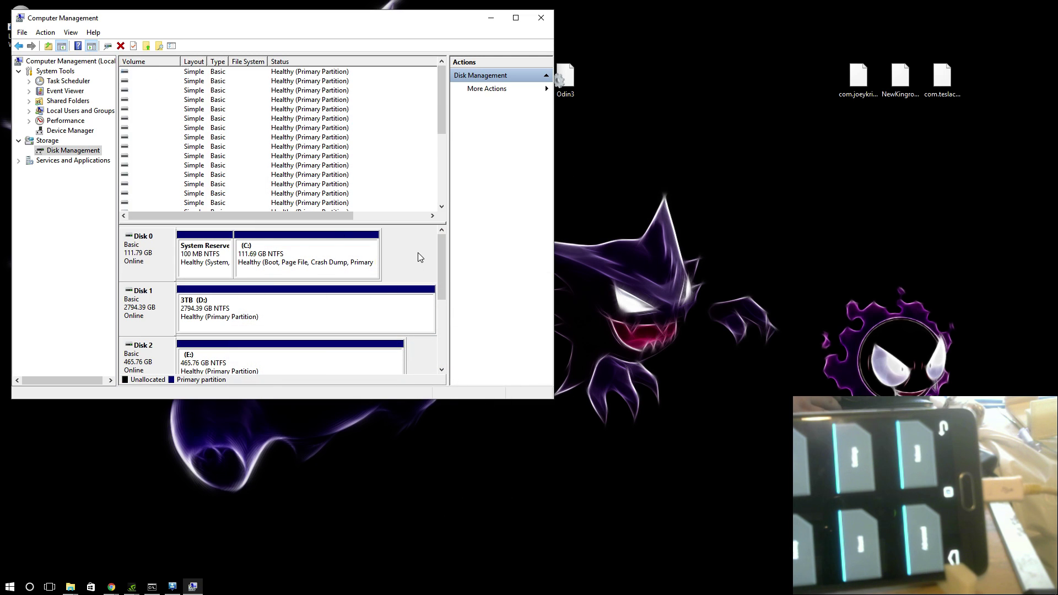
drag(442, 260, 441, 319)
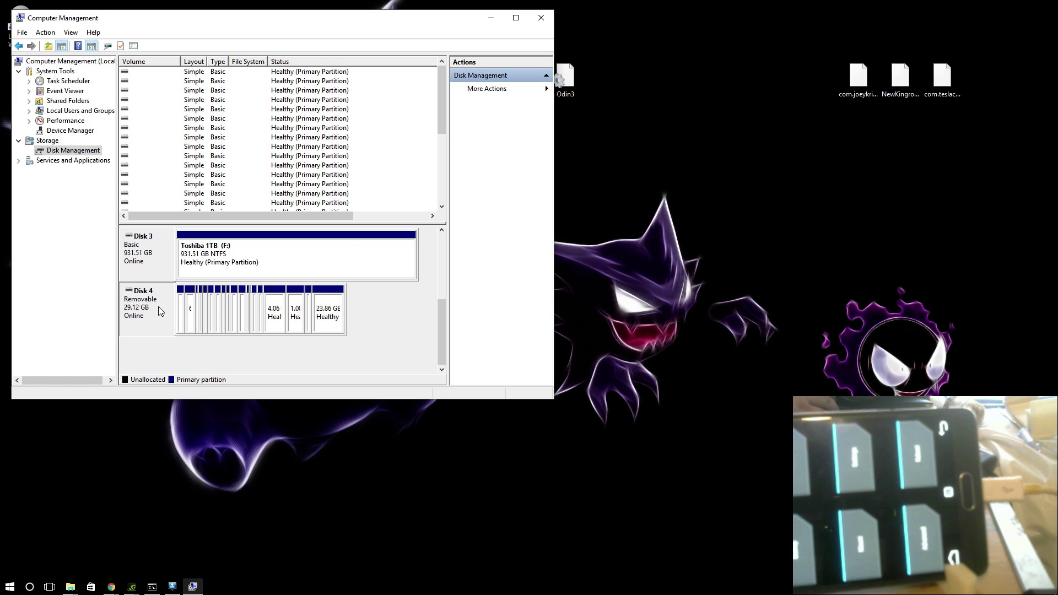
Step: Start Command Prompt as administrator and place its window beside the disk list
key(super+r)
text(cmd)
key(Return)
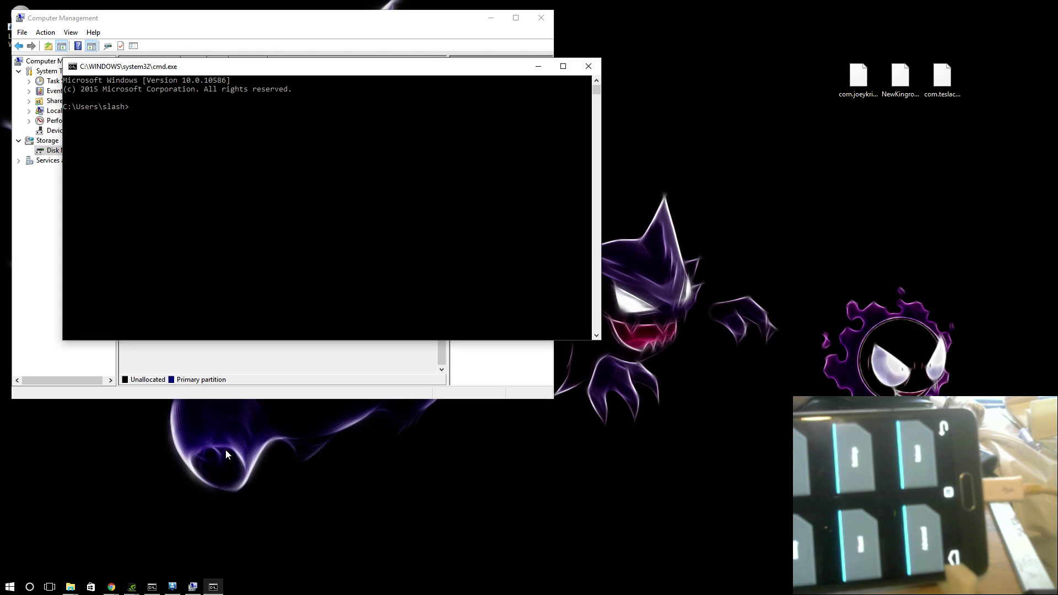
click(213, 587)
right_click(213, 587)
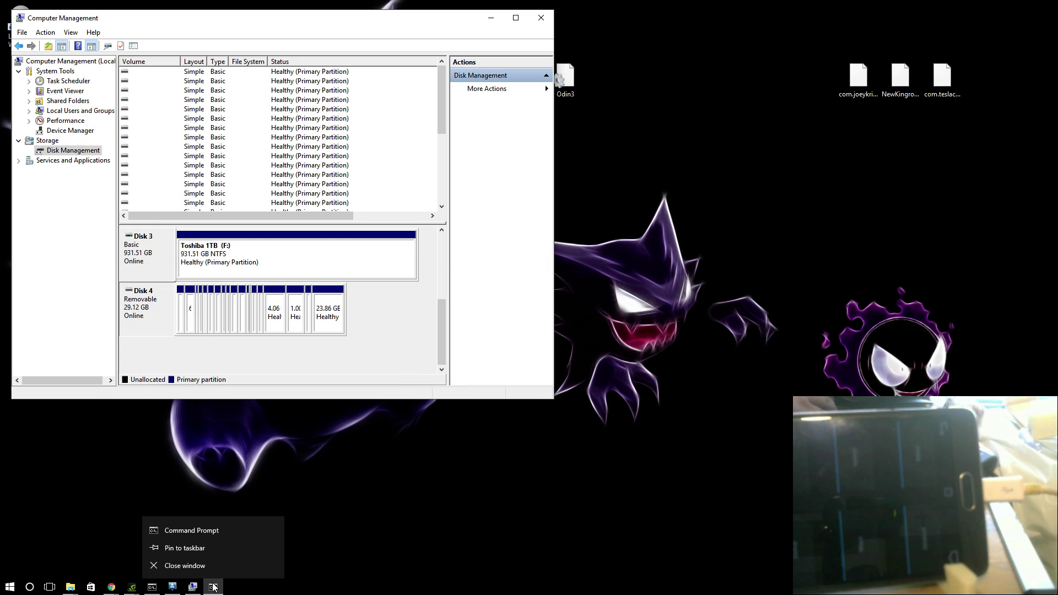
right_click(209, 533)
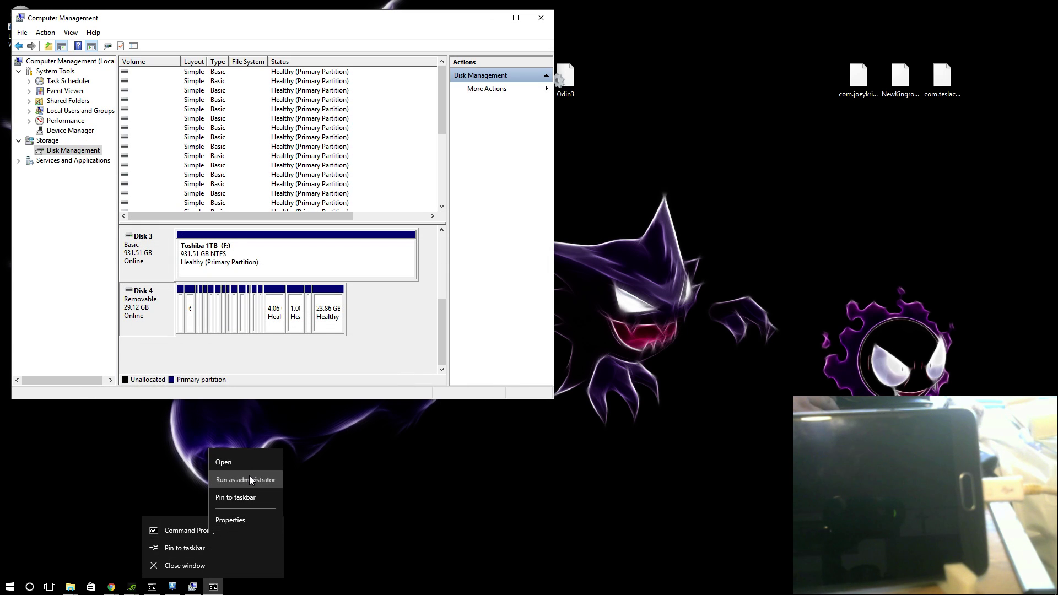
click(249, 479)
click(577, 310)
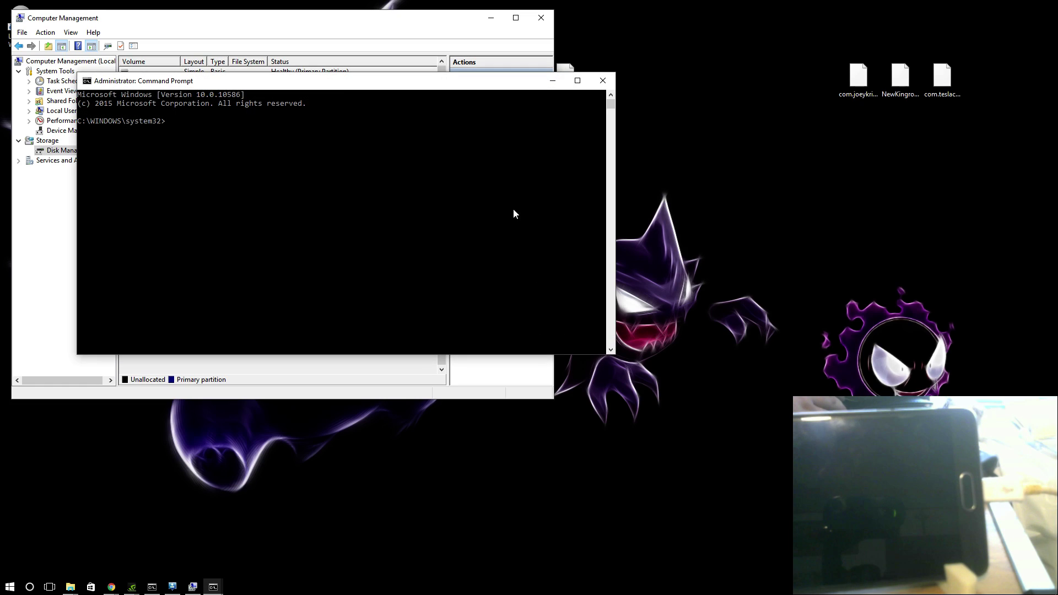
drag(331, 83, 596, 117)
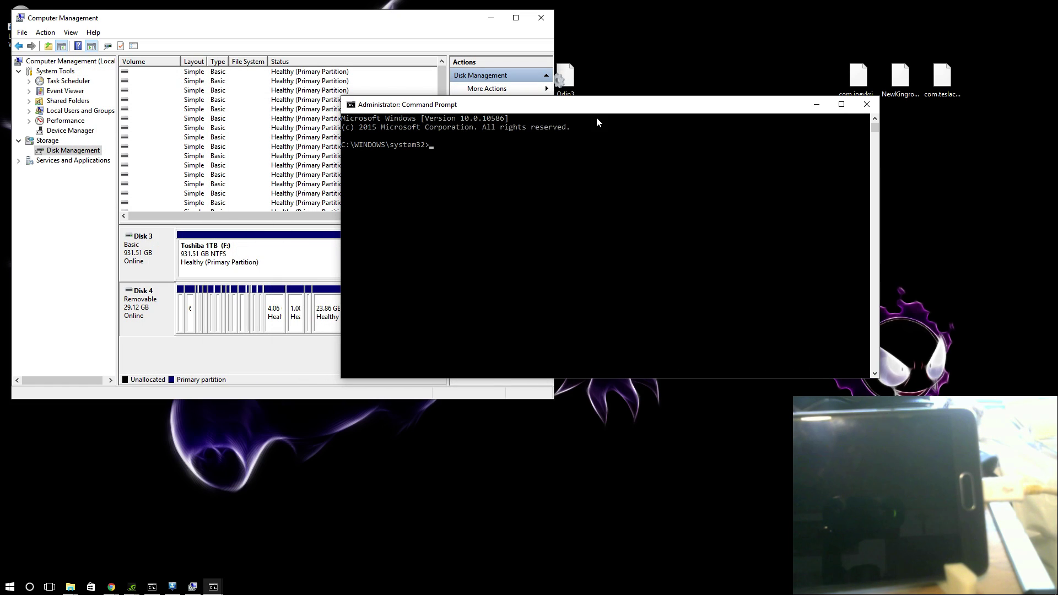
Step: Start the diskpart utility in the administrator Command Prompt
text(disk part)
key(Return)
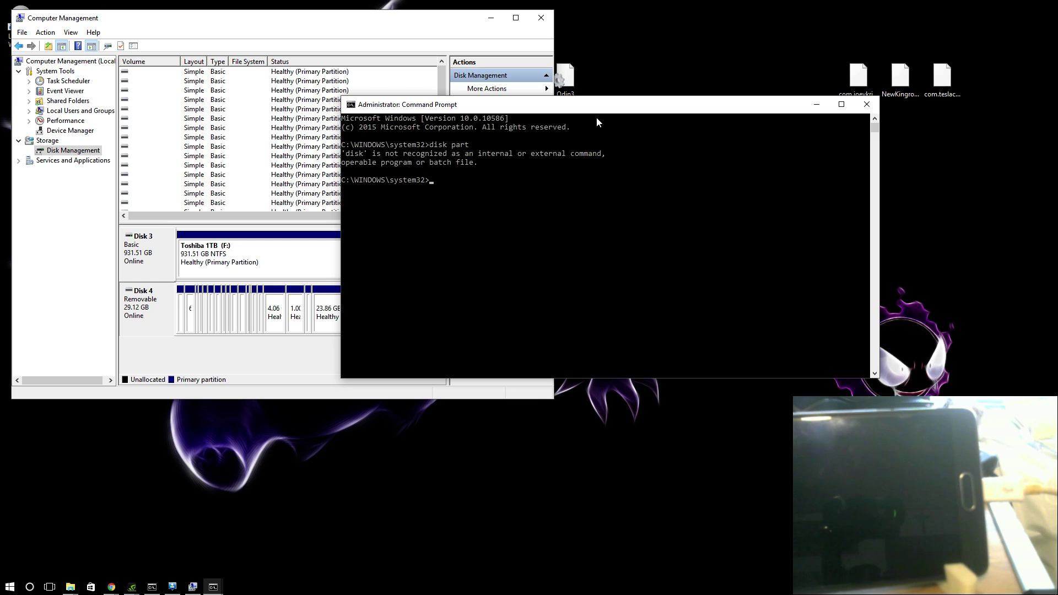
text(diskp)
text(art)
key(BackSpace)
text(rt)
key(Return)
Step: List the computer's disks with the list disk command
text(lis)
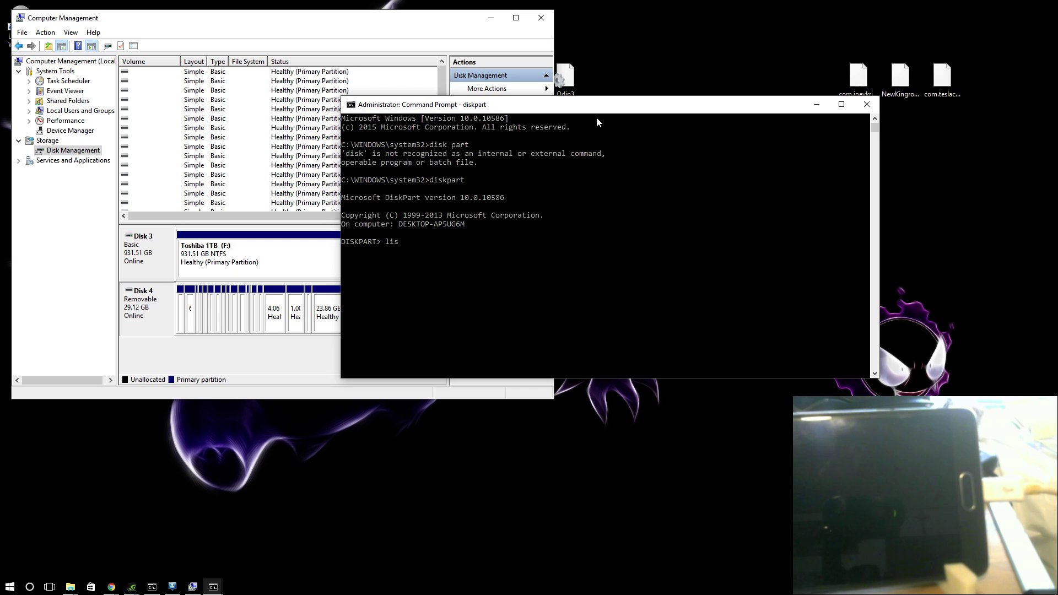
text(t disk)
key(Return)
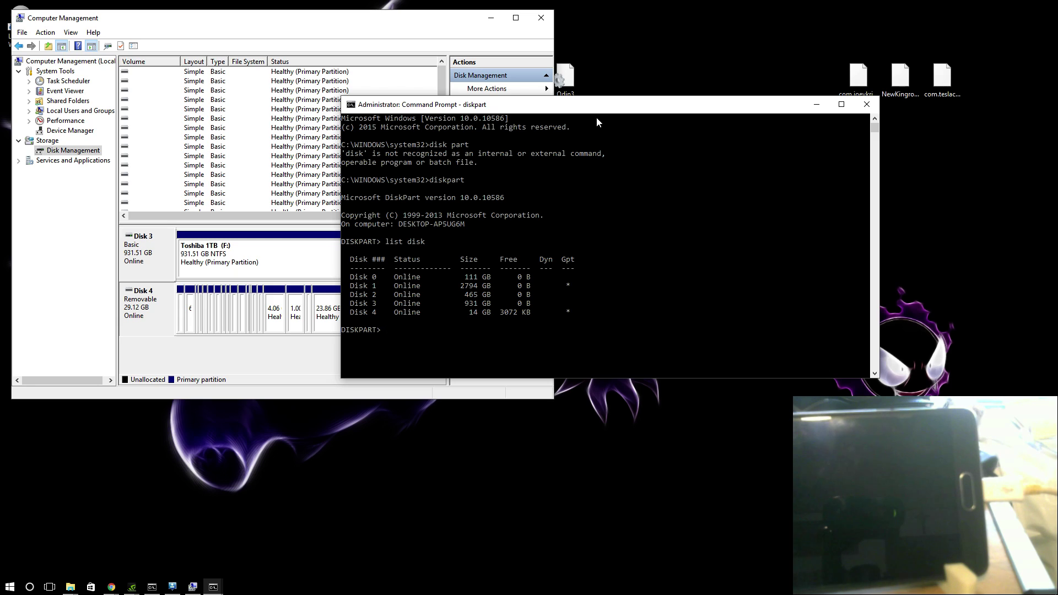
Step: Select disk 4 in DiskPart, wipe it with the clean command, and close the DiskPart window
text(select disk 4)
key(Return)
text(clean)
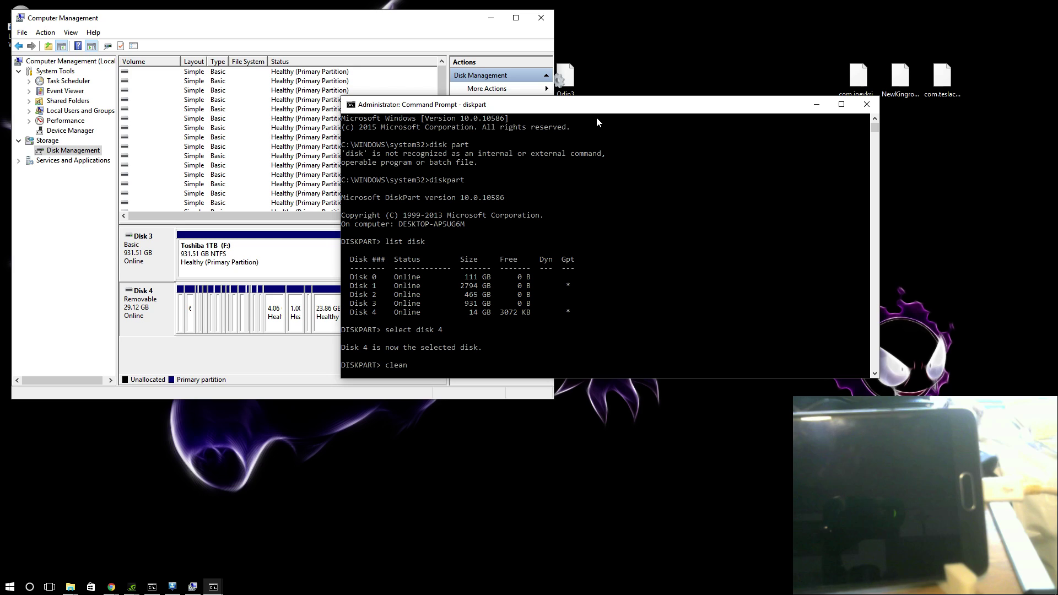
key(Return)
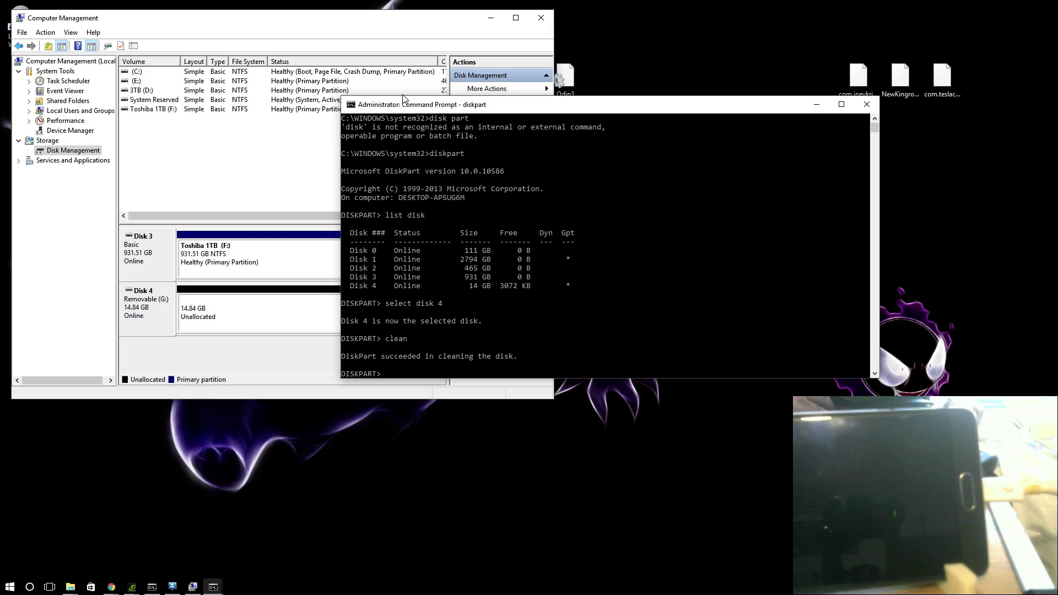
drag(415, 104, 555, 88)
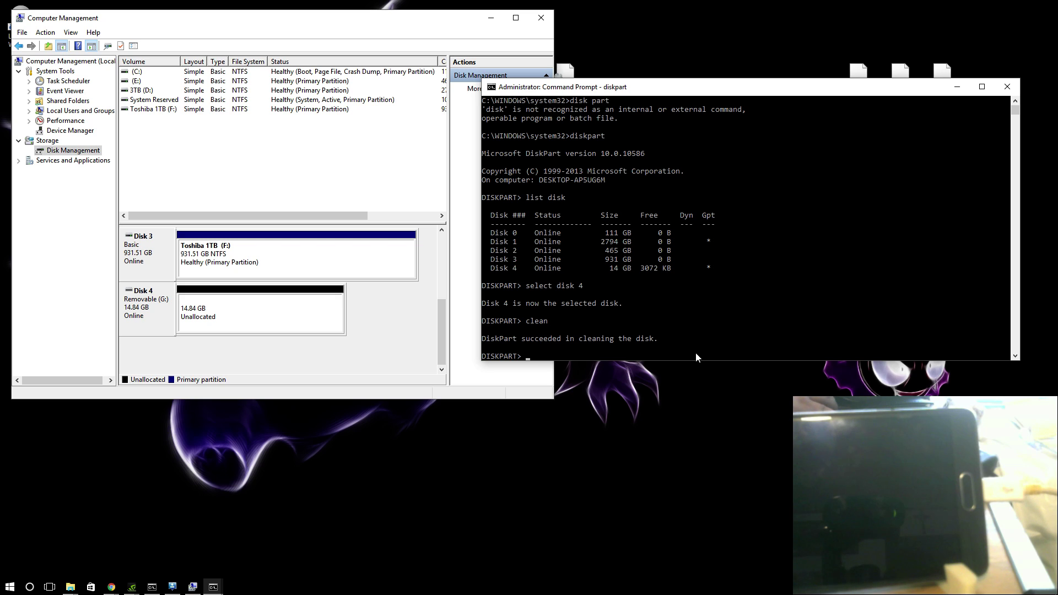
click(1007, 86)
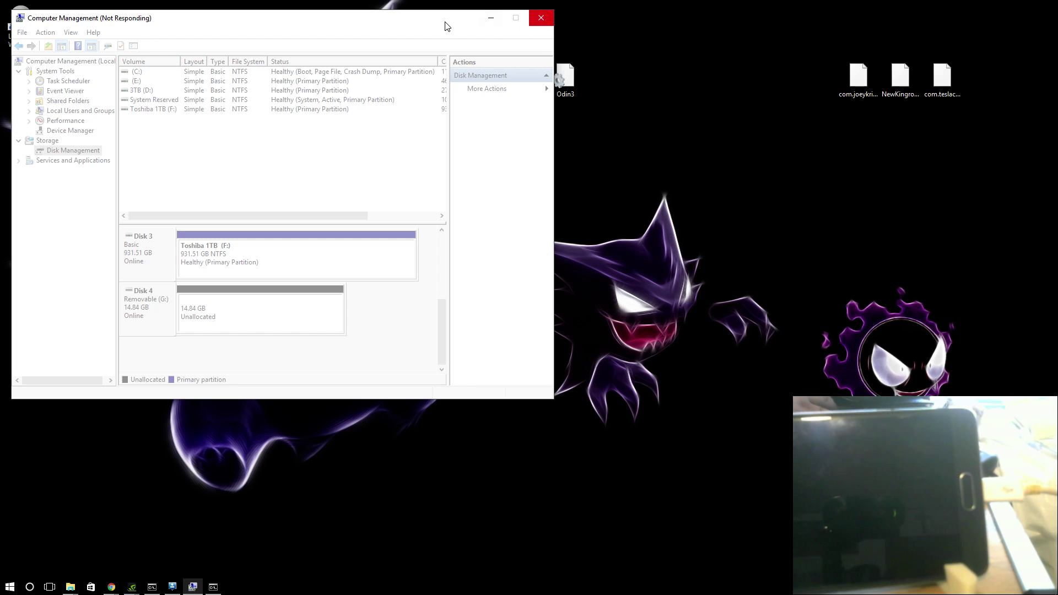
Step: Force the unresponsive Computer Management console to close and close the earlier command-line window
drag(444, 23, 497, 52)
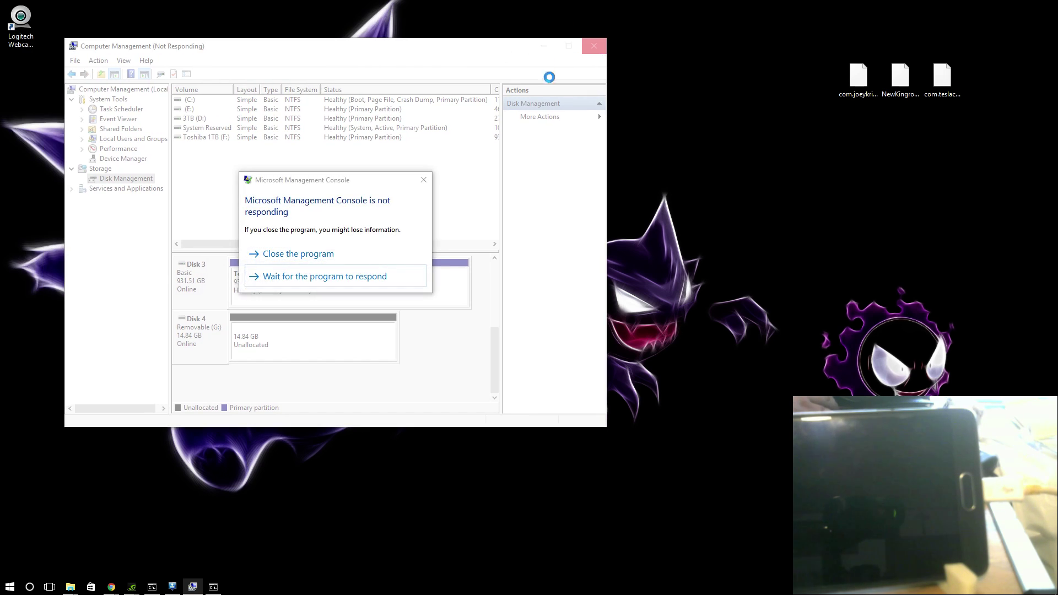
click(331, 257)
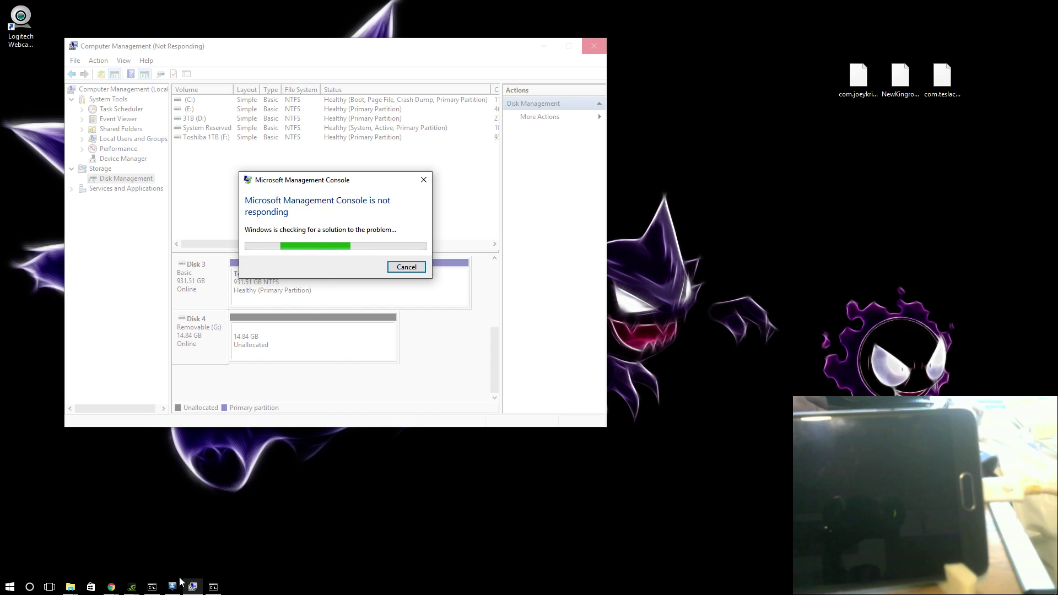
right_click(152, 586)
click(147, 563)
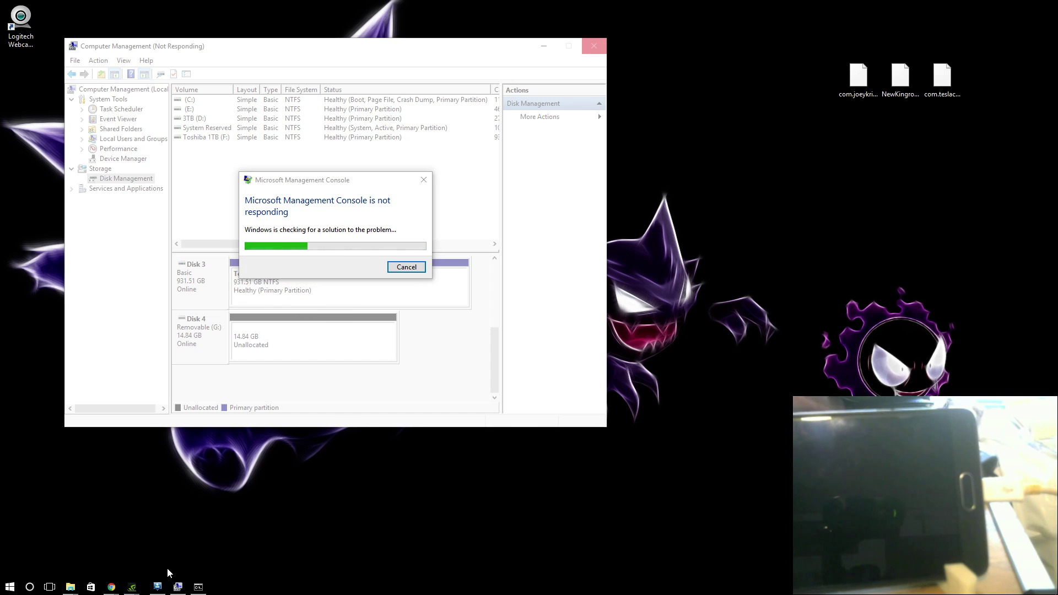
Step: Reopen Computer Management for This PC, close File Explorer, and load Disk Management under Storage
right_click(72, 588)
click(48, 528)
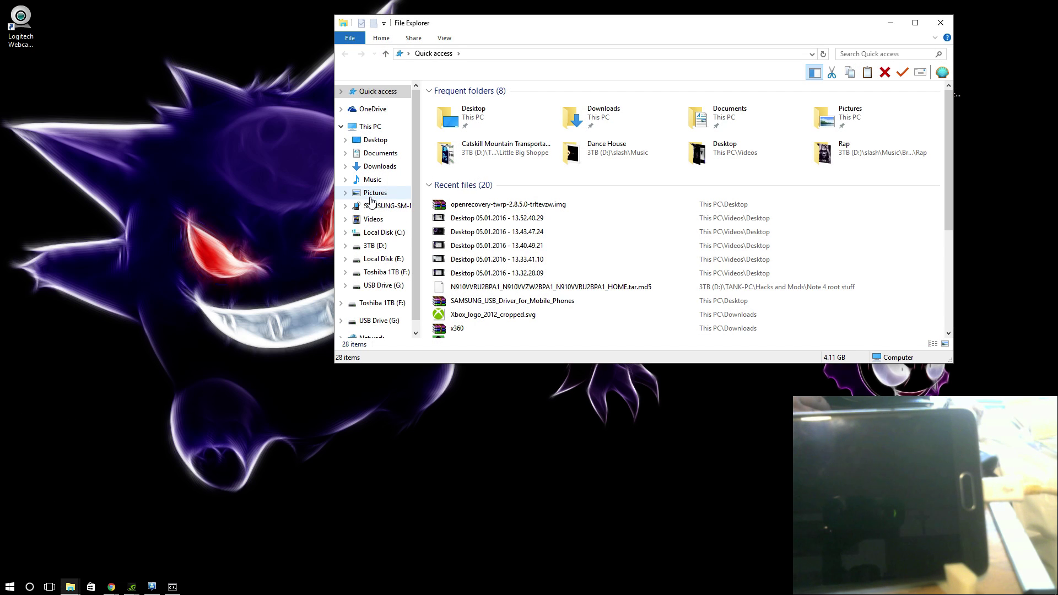
right_click(373, 127)
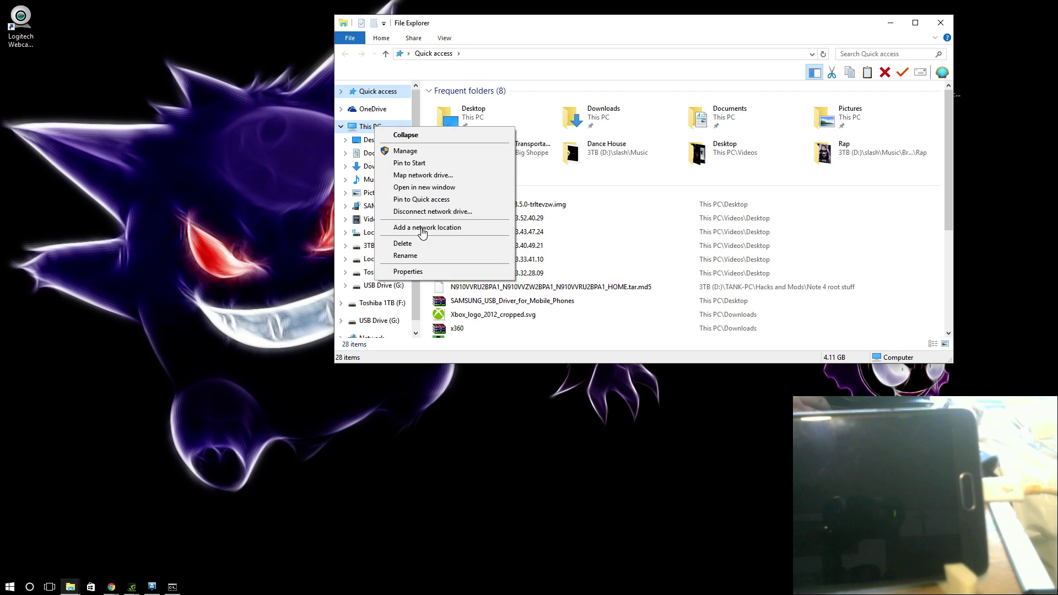
click(410, 151)
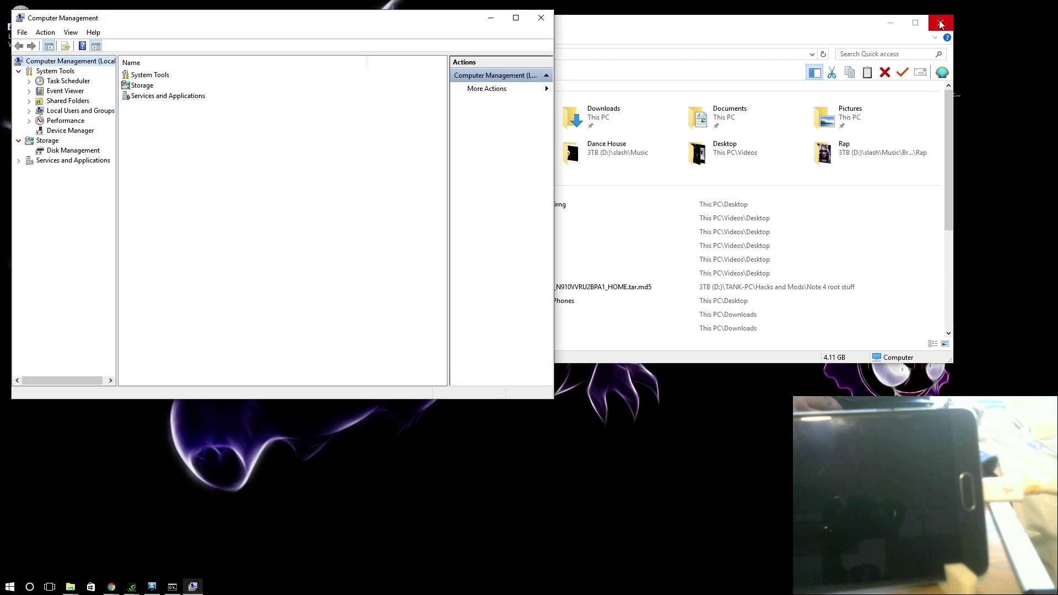
click(939, 22)
double_click(142, 86)
double_click(142, 83)
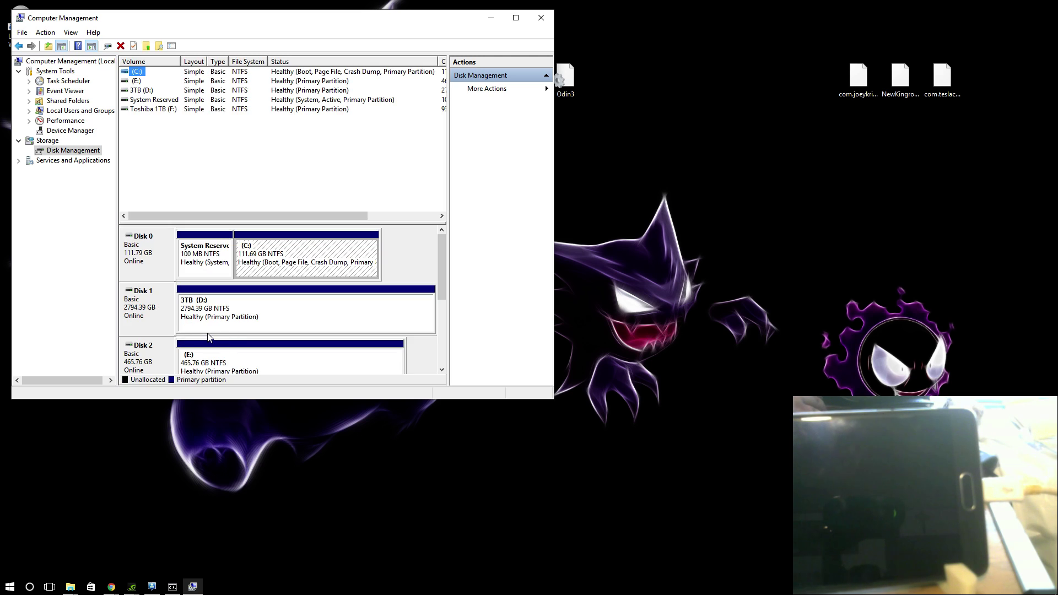
Step: Create a quick-formatted FAT32 simple volume labelled New Volume with drive letter H on Disk 4, then minimize Computer Management
drag(441, 280, 444, 337)
right_click(309, 324)
click(342, 329)
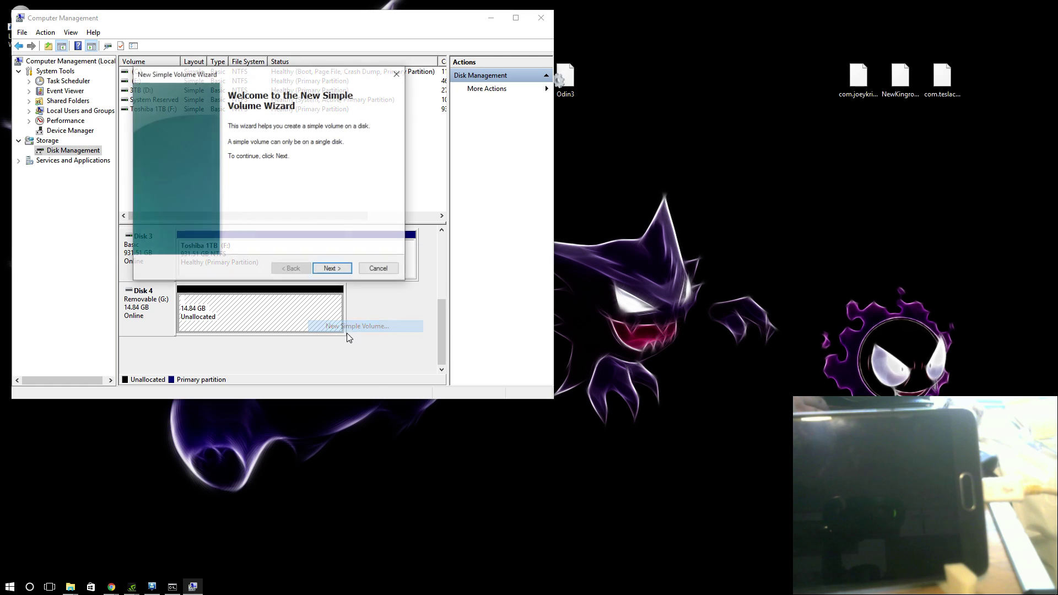
click(337, 270)
click(339, 270)
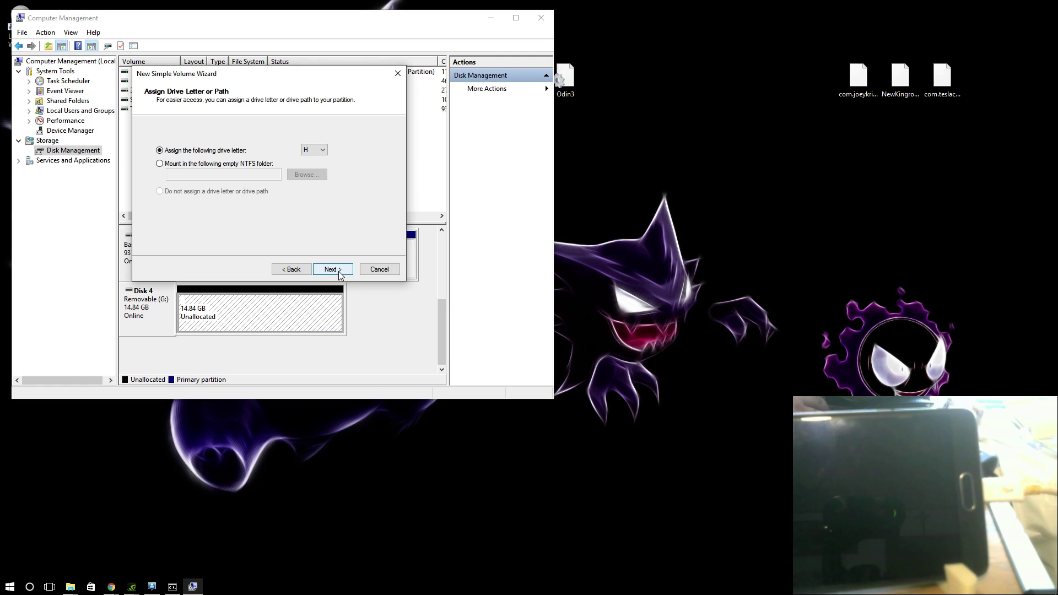
click(337, 270)
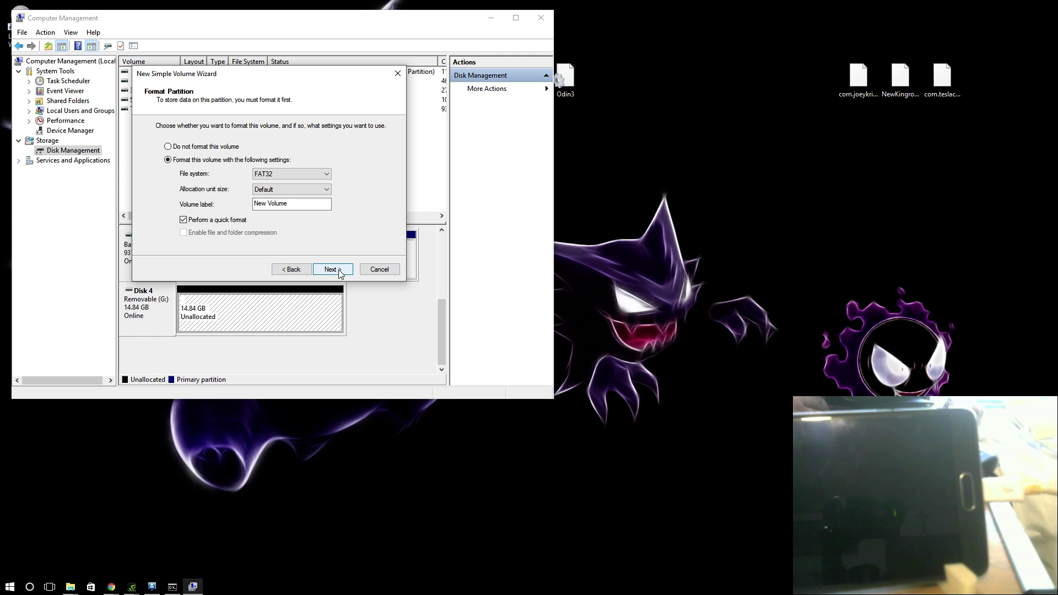
click(338, 270)
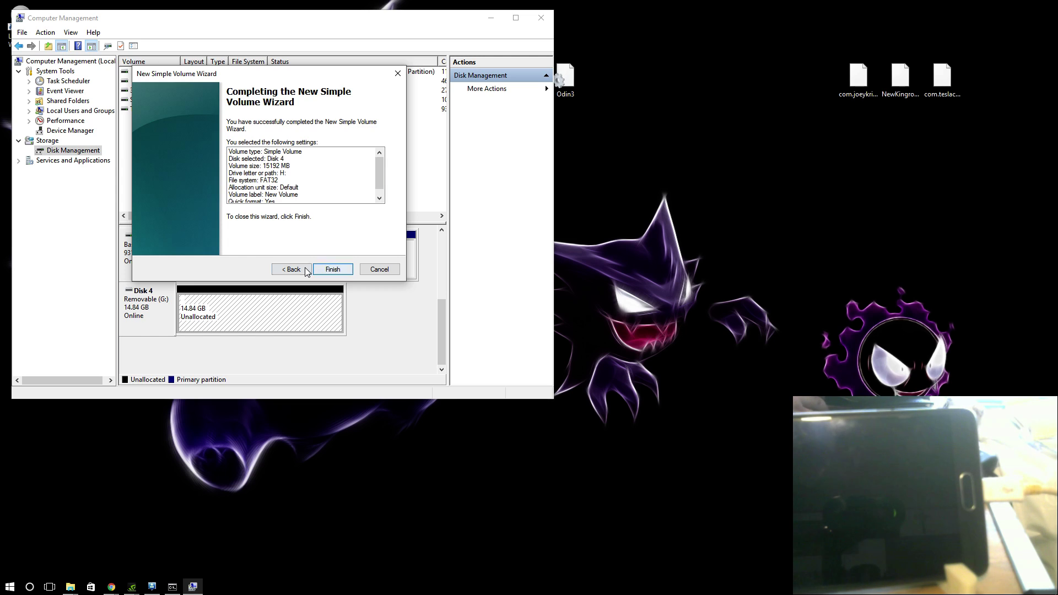
click(306, 270)
click(333, 268)
click(334, 269)
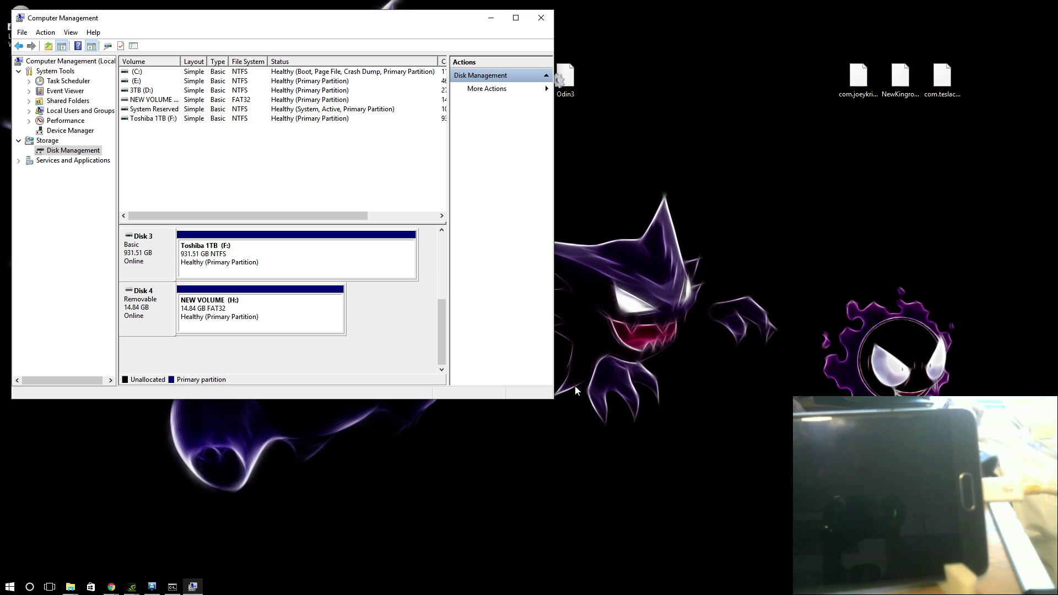
click(491, 18)
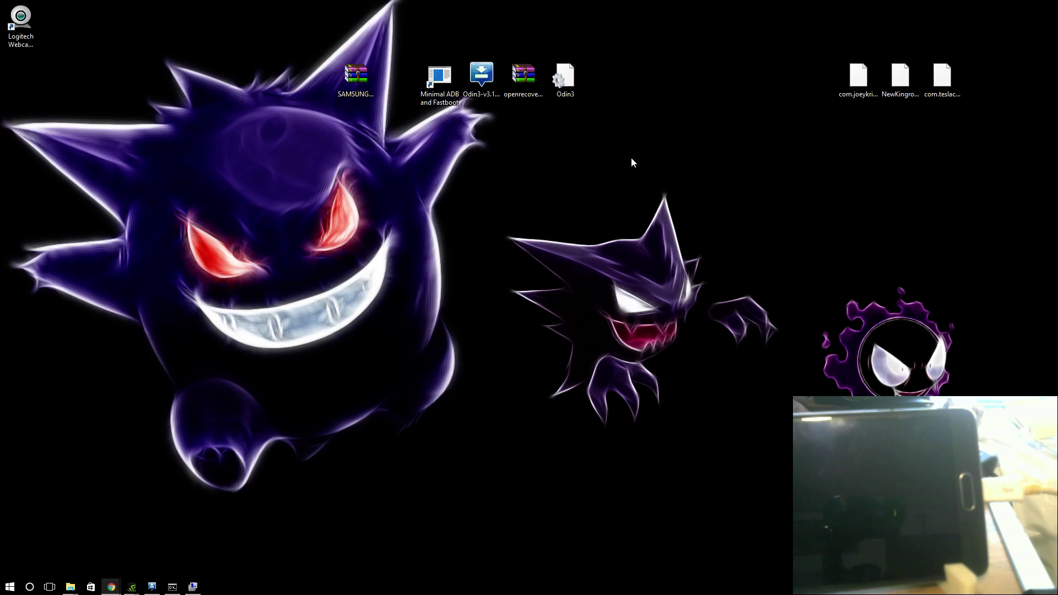